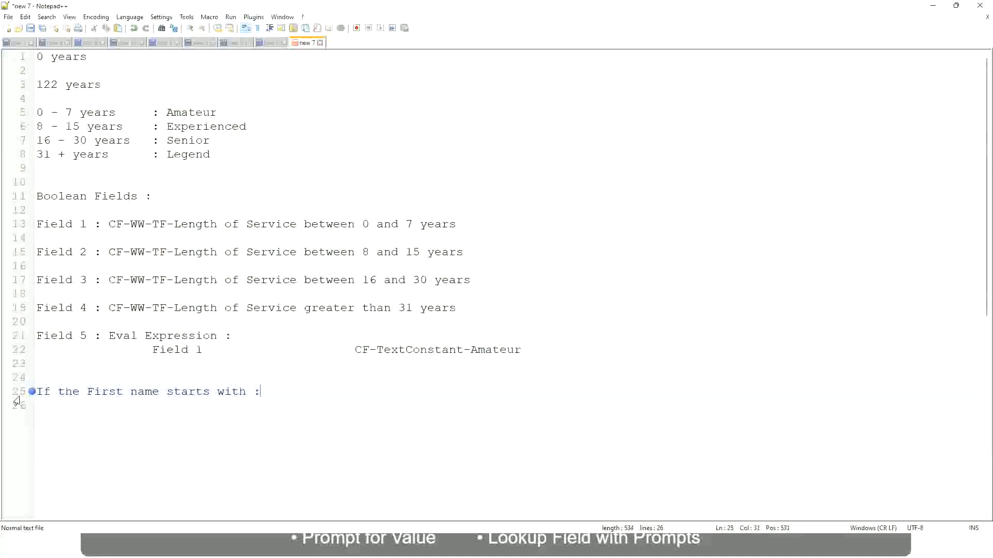
# - Complete the first-name rule on line 25 with the range A - G and the category "A Listers"
pyautogui.write('a')
pyautogui.press('BackSpace')
pyautogui.write('A ')
pyautogui.write('- G')
pyautogui.write(': \t\tA 1I')
pyautogui.press('BackSpace')
pyautogui.press('BackSpace')
pyautogui.write('Listers')
pyautogui.press('Left')
pyautogui.press('Left')
pyautogui.press('Left')
pyautogui.press('Left')
pyautogui.press('Left')
pyautogui.press('Left')
pyautogui.press('Left')
pyautogui.press('Left')
pyautogui.press('Left')
pyautogui.write('""')
pyautogui.press('Right')
pyautogui.press('BackSpace')
pyautogui.press('Right')
pyautogui.press('Right')
pyautogui.press('Right')
pyautogui.press('Right')
pyautogui.press('Right')
pyautogui.press('Right')
pyautogui.press('Right')
pyautogui.press('Right')
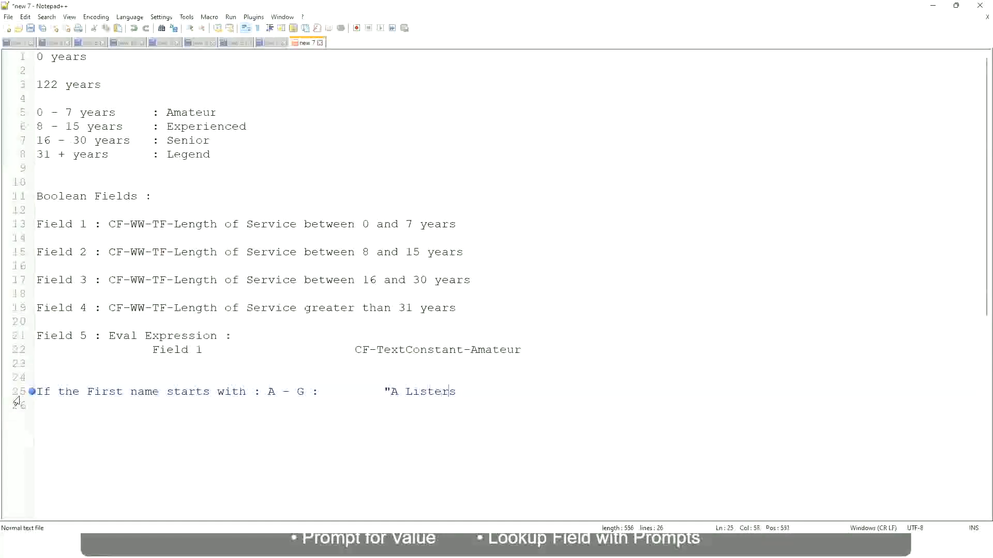
pyautogui.press('Return')
pyautogui.write('"')
pyautogui.press('BackSpace')
pyautogui.write('""')
pyautogui.press('BackSpace')
# - Add a rule line below for the range H - P with the category "His Majesty"
pyautogui.press('Return')
pyautogui.write('H -')
pyautogui.write('P')
pyautogui.press('Tab')
pyautogui.press('Tab')
pyautogui.press('Tab')
pyautogui.press('Tab')
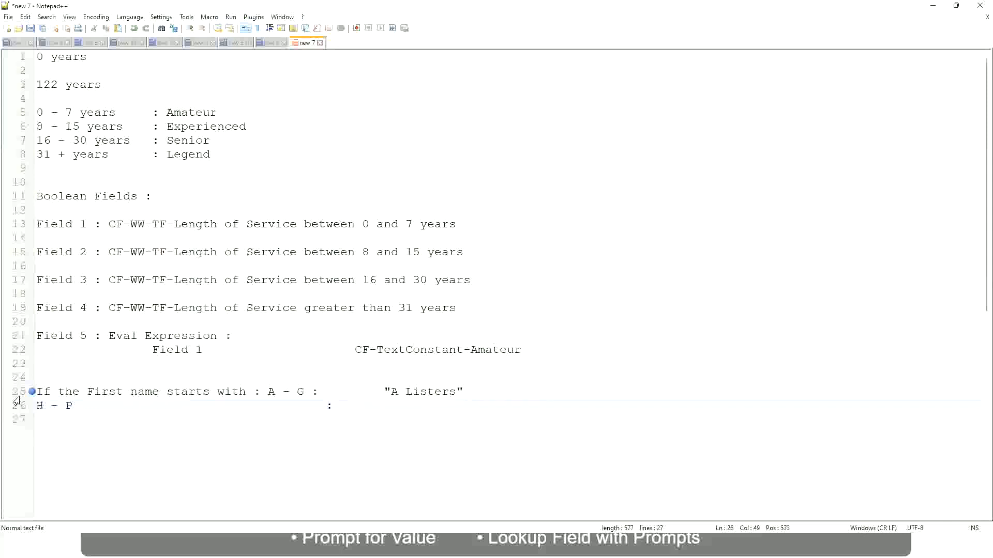
pyautogui.write('"His Majesty""')
pyautogui.press('BackSpace')
pyautogui.press('Return')
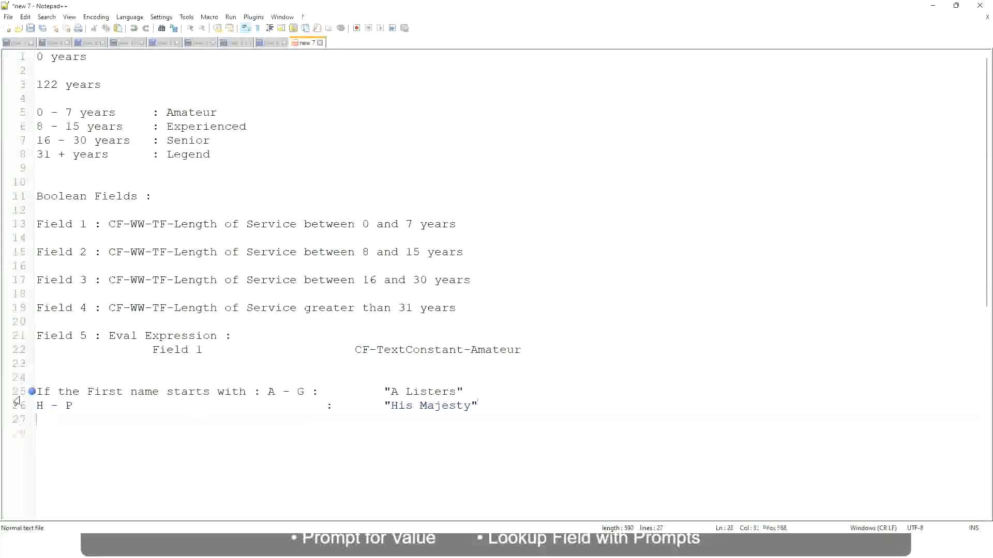
# - Add a third rule line for the range L - Z with the category "Lords"
pyautogui.write('L')
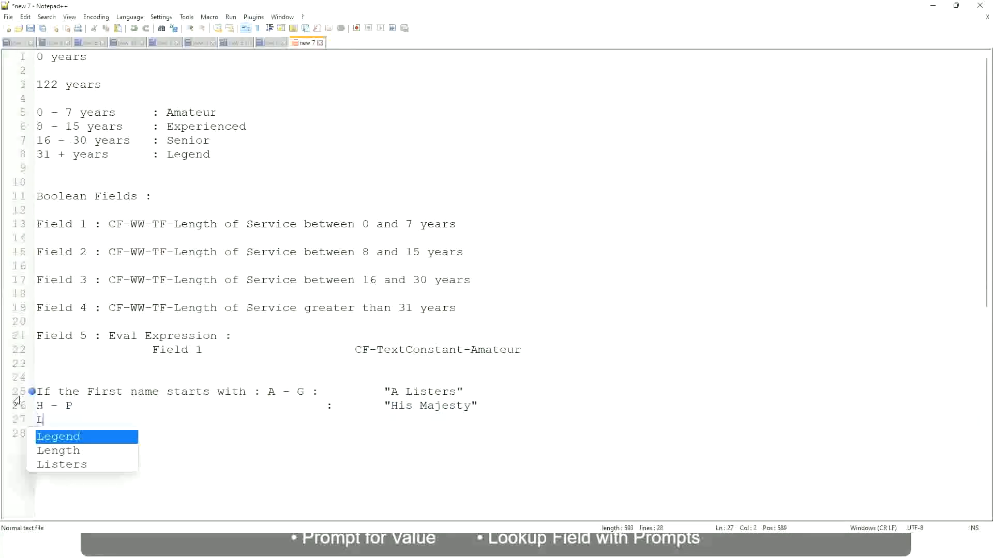
pyautogui.write(' - Z')
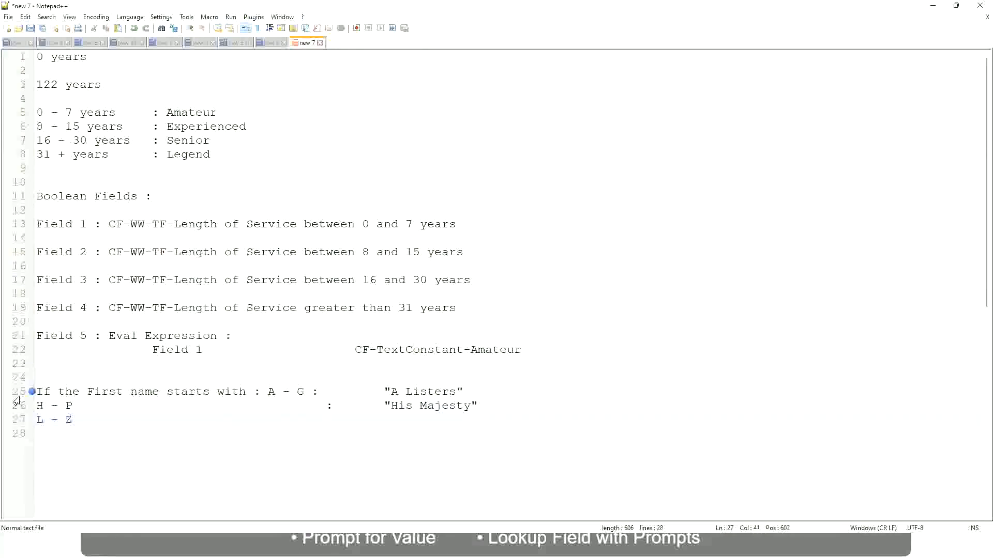
pyautogui.write('                                   :       "Lords"')
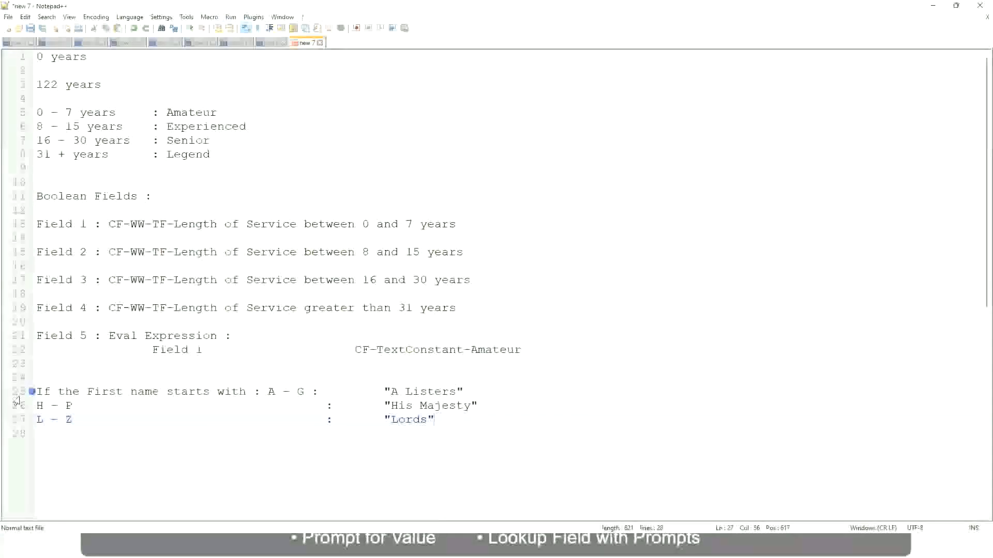
pyautogui.click(444, 421)
pyautogui.moveTo(431, 420); pyautogui.dragTo(464, 392)
pyautogui.click(406, 391)
pyautogui.click(448, 408)
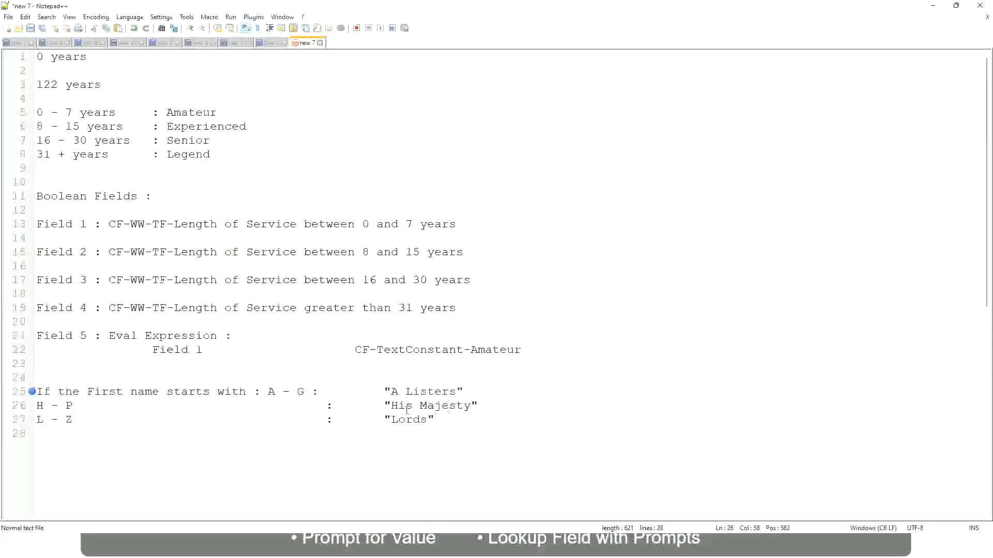
pyautogui.click(375, 410)
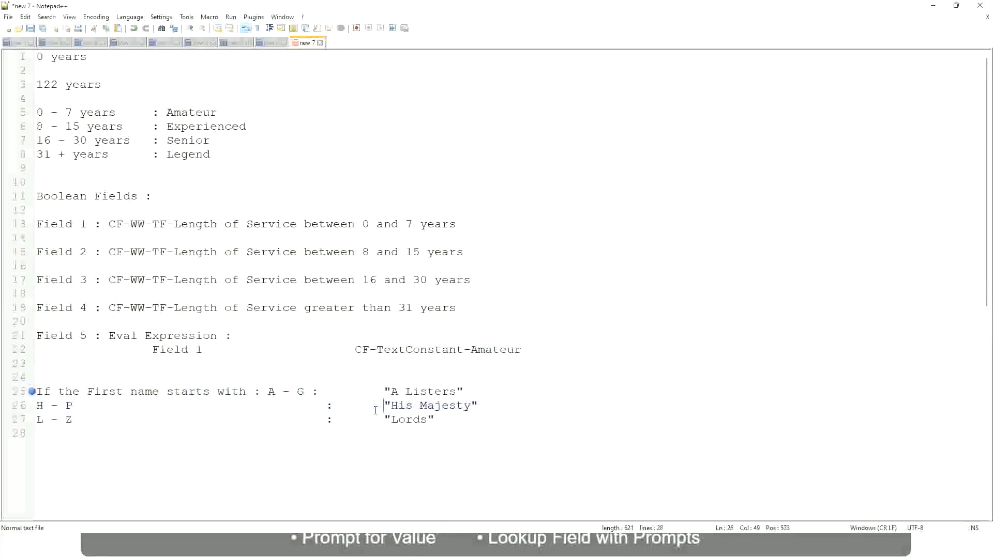
# - Replace all three first-name rule lines with a new line starting with "If"
pyautogui.moveTo(449, 425); pyautogui.dragTo(32, 392)
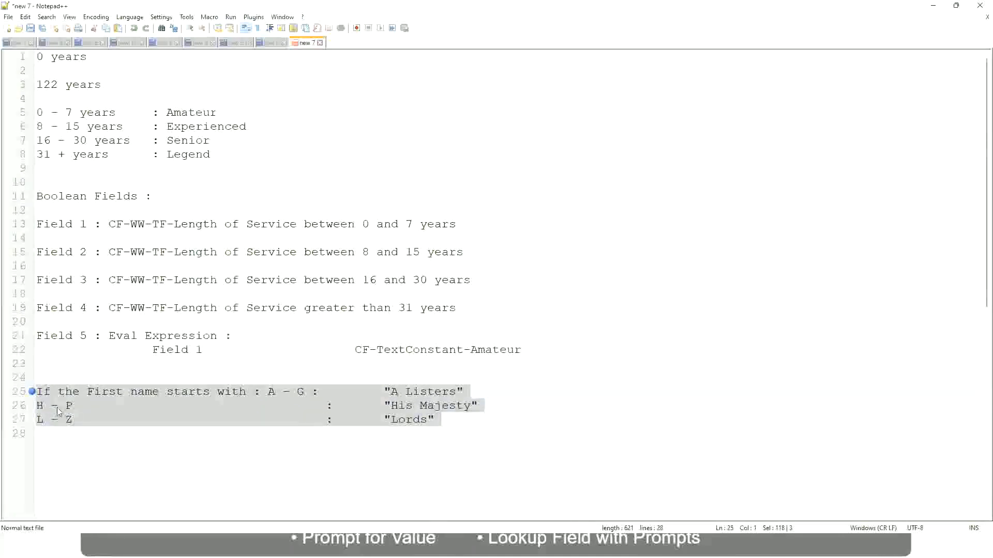
pyautogui.write('If ')
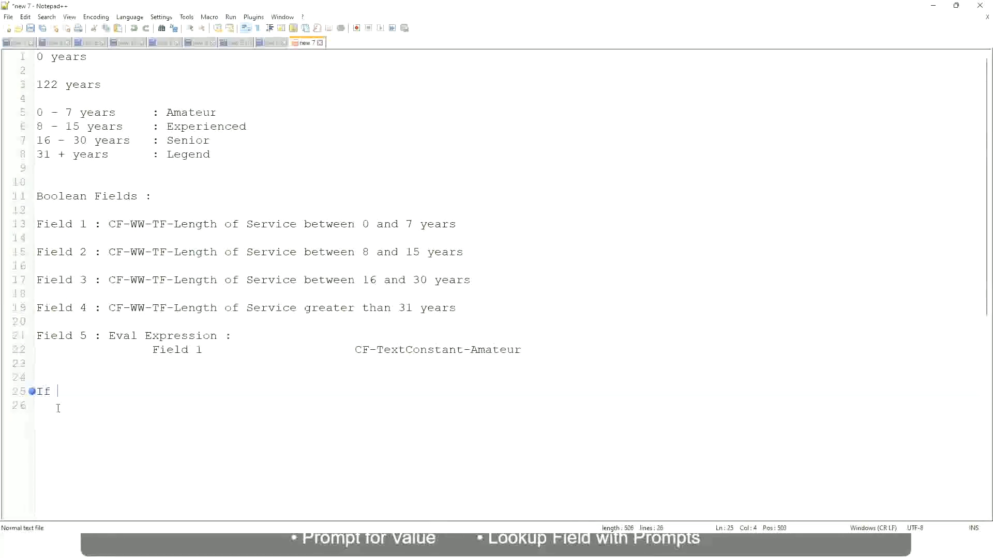
pyautogui.write('Prior E')
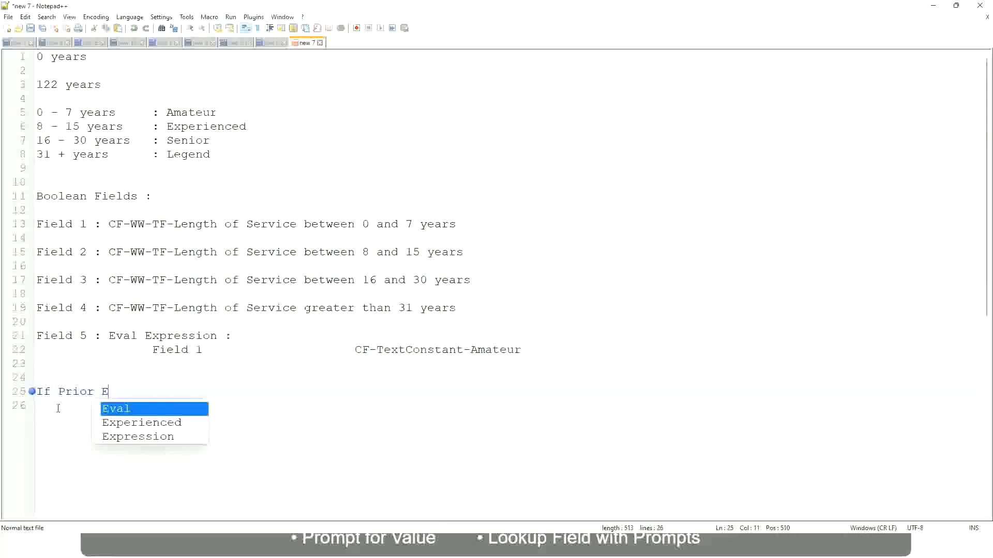
pyautogui.write('xperience')
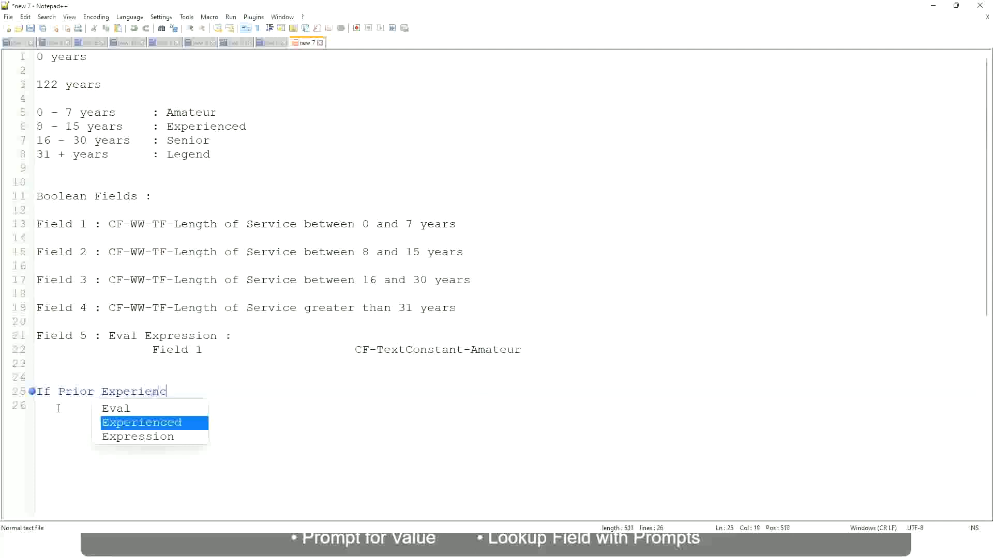
pyautogui.press('BackSpace')
pyautogui.press('BackSpace')
pyautogui.press('BackSpace')
pyautogui.press('BackSpace')
pyautogui.press('BackSpace')
pyautogui.press('BackSpace')
pyautogui.press('BackSpace')
pyautogui.press('BackSpace')
pyautogui.press('BackSpace')
pyautogui.press('BackSpace')
pyautogui.press('BackSpace')
pyautogui.press('BackSpace')
pyautogui.press('BackSpace')
pyautogui.press('BackSpace')
pyautogui.press('BackSpace')
pyautogui.press('BackSpace')
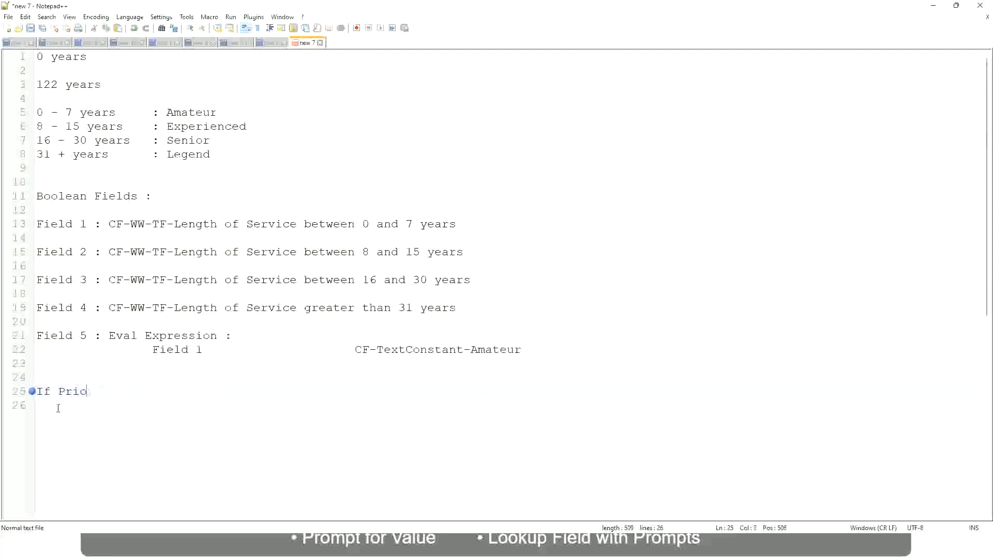
pyautogui.write('Job Profile is ')
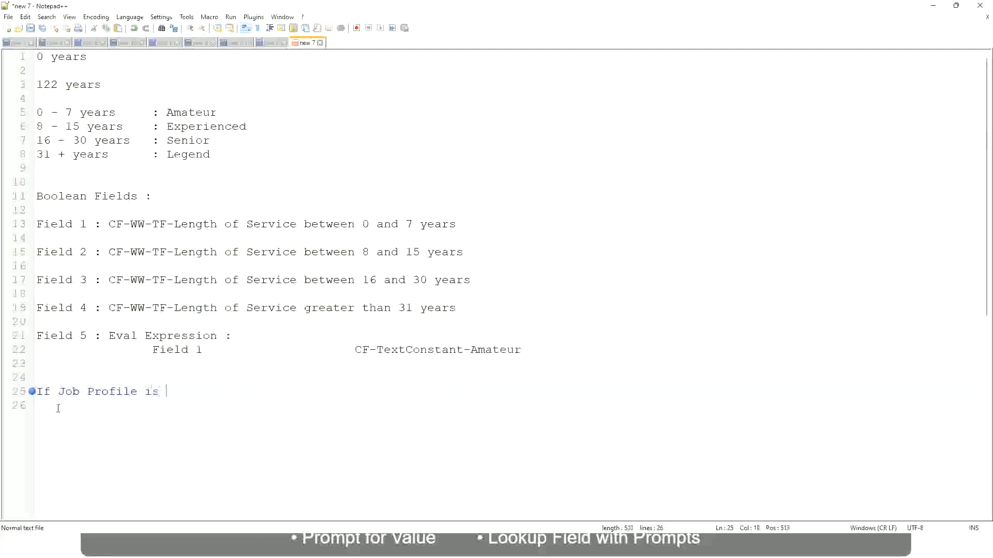
pyautogui.write(': Manager')
pyautogui.press('BackSpace')
pyautogui.press('BackSpace')
pyautogui.press('BackSpace')
pyautogui.press('BackSpace')
pyautogui.press('BackSpace')
pyautogui.press('BackSpace')
pyautogui.press('BackSpace')
pyautogui.press('BackSpace')
pyautogui.press('BackSpace')
pyautogui.press('BackSpace')
pyautogui.press('BackSpace')
pyautogui.press('BackSpace')
pyautogui.press('BackSpace')
pyautogui.press('BackSpace')
pyautogui.press('BackSpace')
pyautogui.press('BackSpace')
pyautogui.press('BackSpace')
pyautogui.press('BackSpace')
pyautogui.press('BackSpace')
pyautogui.press('BackSpace')
# - Complete line 25 as "If Management Level is Manager or Above" with the aligned outcome "Proposed Allowance Plan : Car Allowance"
pyautogui.write('Manage')
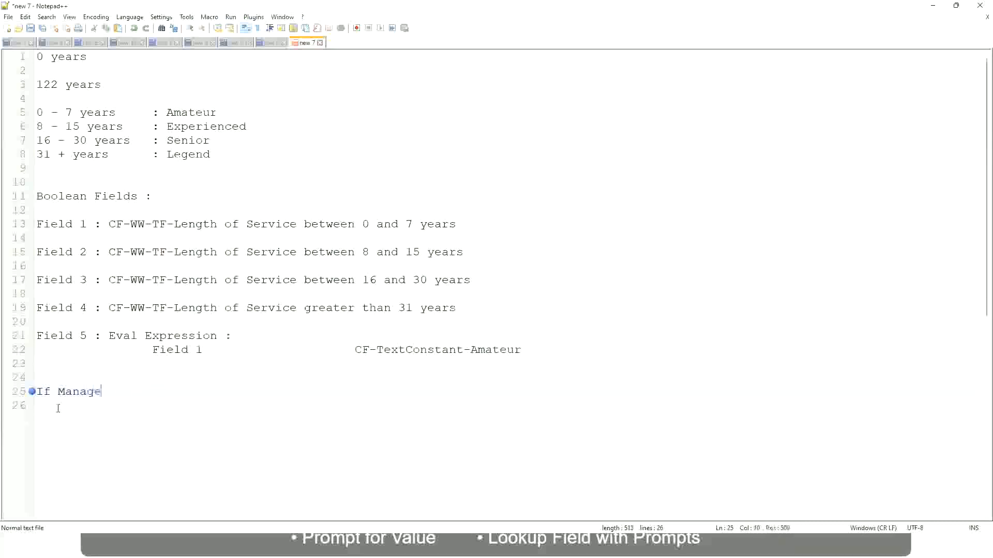
pyautogui.write('ment Level is Manager ')
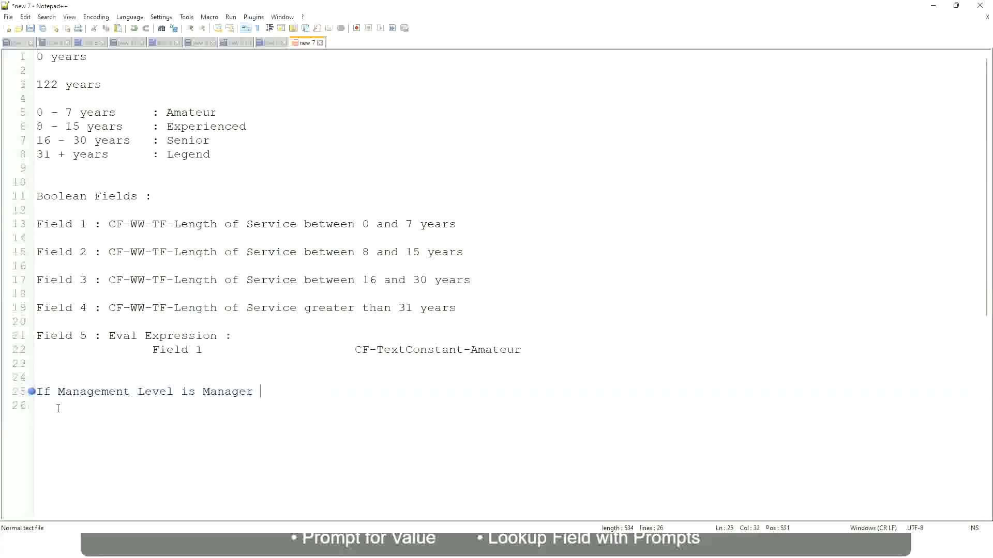
pyautogui.write('or Above')
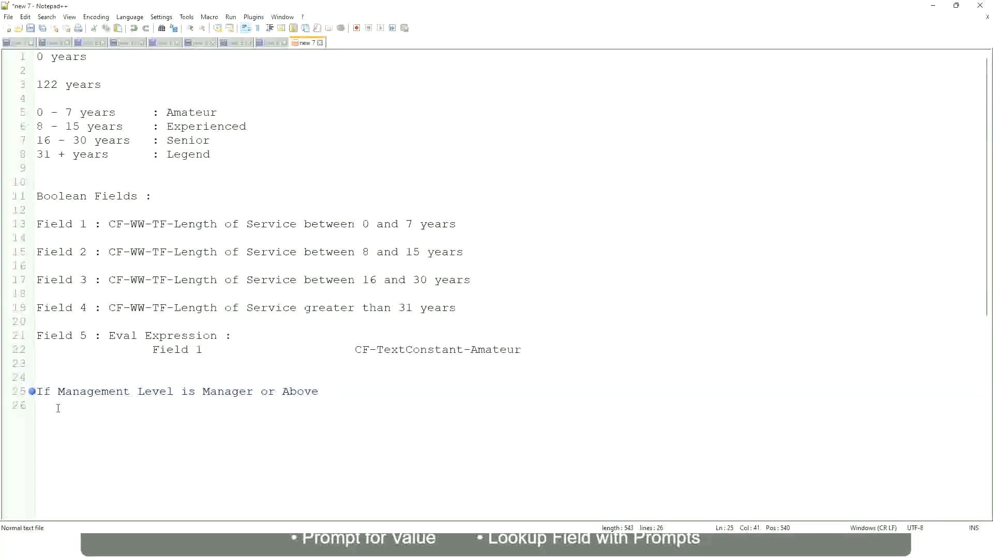
pyautogui.press('Tab')
pyautogui.press('Tab')
pyautogui.write('Proposed')
pyautogui.write('Allowance ')
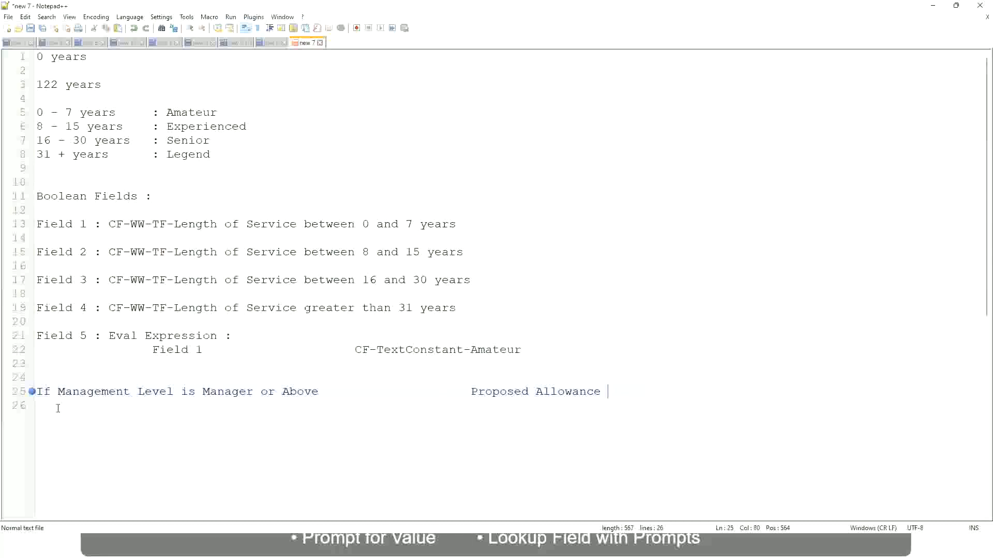
pyautogui.write('Plan')
pyautogui.write(': Car Allowance')
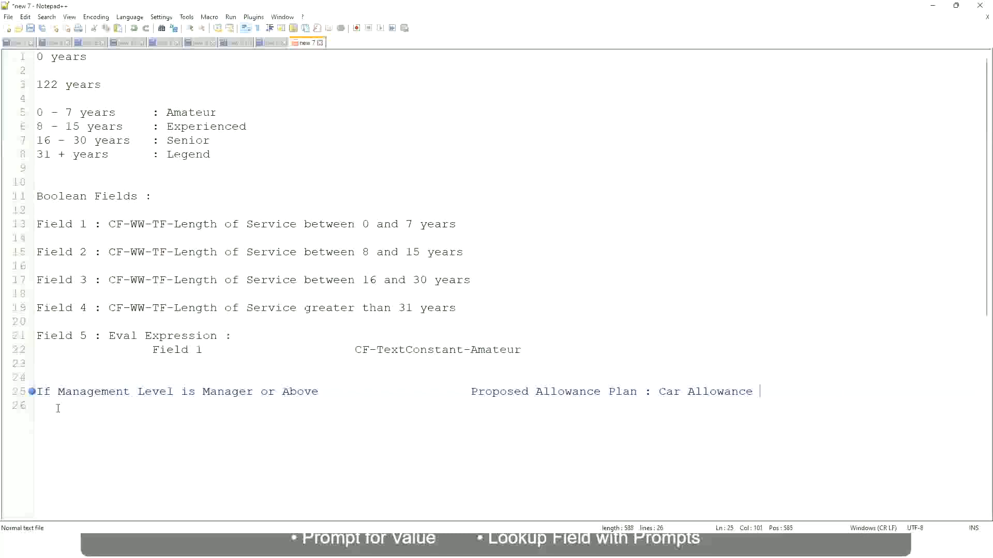
# - Start a second rule line with "If Management Level is" and remove "or Above" from the Manager rule
pyautogui.press('Return')
pyautogui.write('If Management Level is')
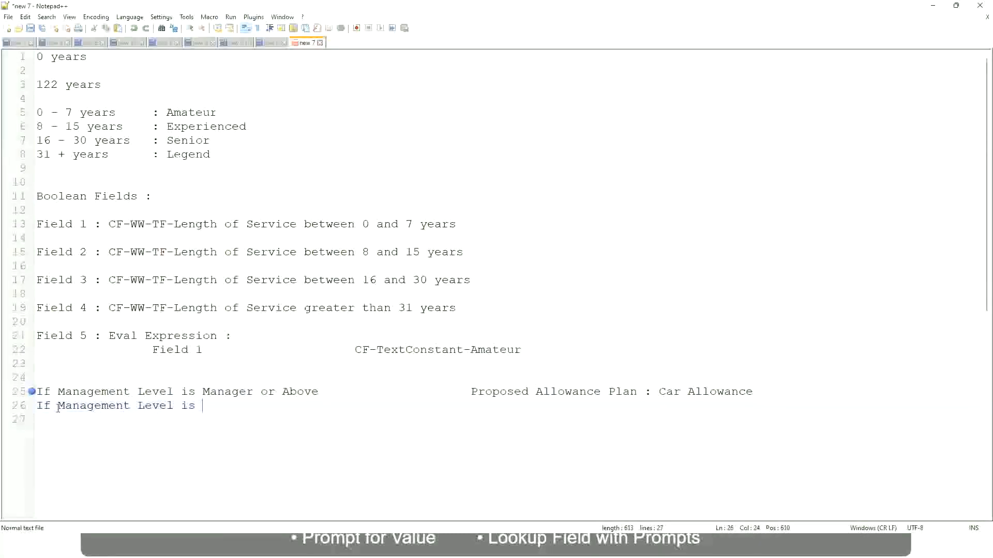
pyautogui.press('Up')
pyautogui.hotkey('shift', 'Right')
pyautogui.hotkey('shift', 'Right')
pyautogui.hotkey('shift', 'Right')
pyautogui.hotkey('shift', 'Right')
pyautogui.hotkey('shift', 'Right')
pyautogui.hotkey('shift', 'Right')
pyautogui.hotkey('shift', 'Right')
pyautogui.hotkey('shift', 'Right')
pyautogui.hotkey('shift', 'Right')
pyautogui.press('Delete')
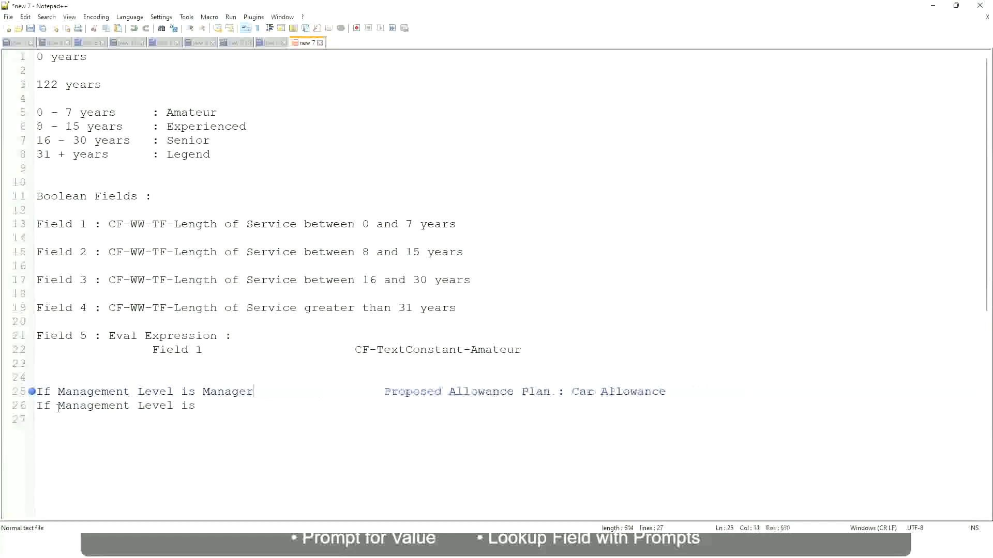
# - Complete the second rule line with the level Director and the aligned outcome "Executive Allowance"
pyautogui.press('Down')
pyautogui.write('Director                 ')
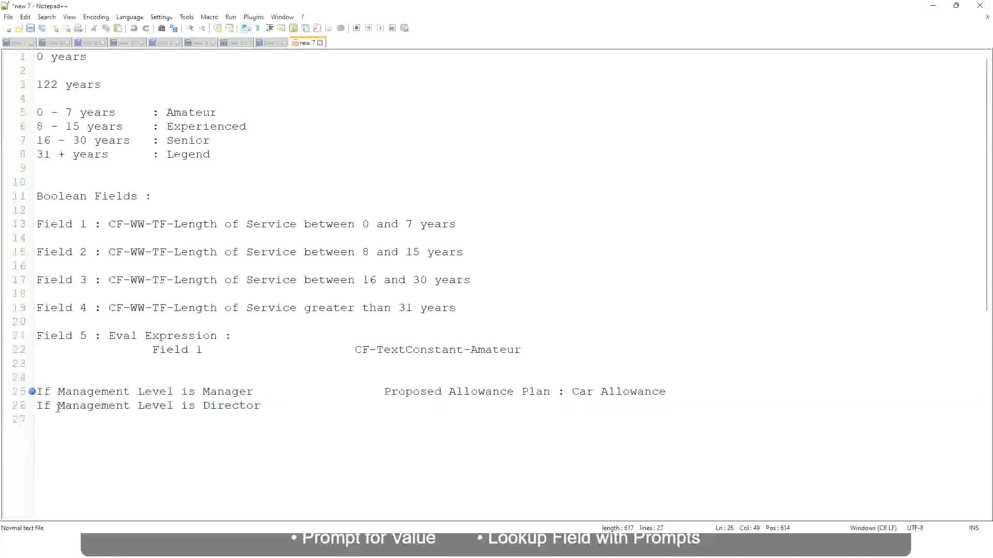
pyautogui.write('Executive')
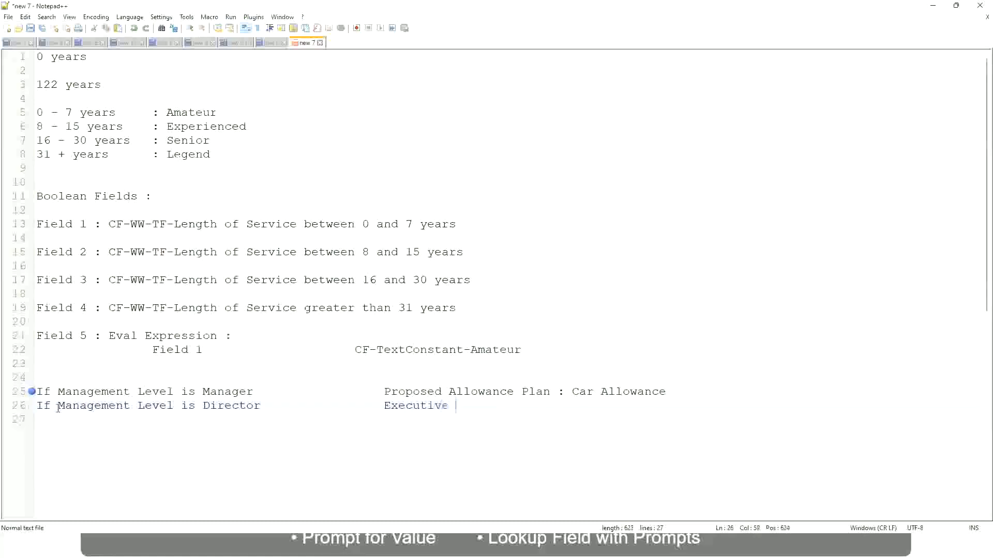
pyautogui.write(' Allowance')
# - Add a third rule line "If Management Level is CEO" with the aligned outcome "CEO Allowance"
pyautogui.press('Return')
pyautogui.press('Return')
pyautogui.write('If Management')
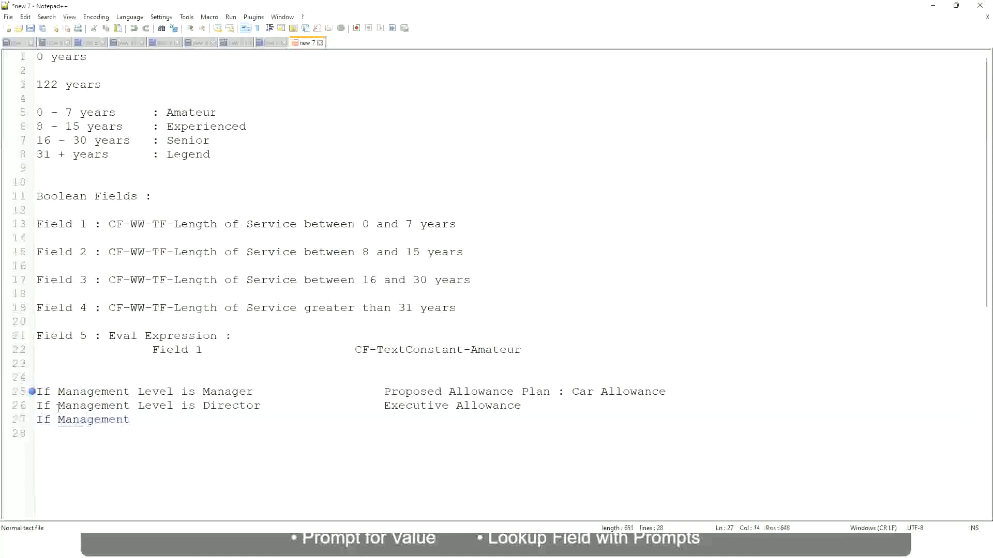
pyautogui.write(' Level is')
pyautogui.press('BackSpace')
pyautogui.press('BackSpace')
pyautogui.press('BackSpace')
pyautogui.write('le')
pyautogui.press('BackSpace')
pyautogui.press('BackSpace')
pyautogui.write('Le')
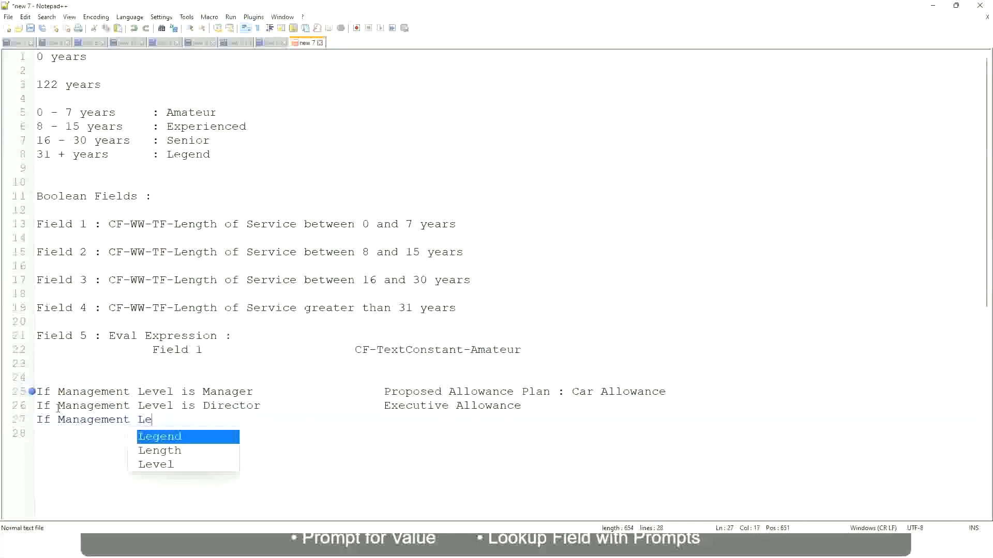
pyautogui.press('Down')
pyautogui.press('Down')
pyautogui.press('Return')
pyautogui.write('is ')
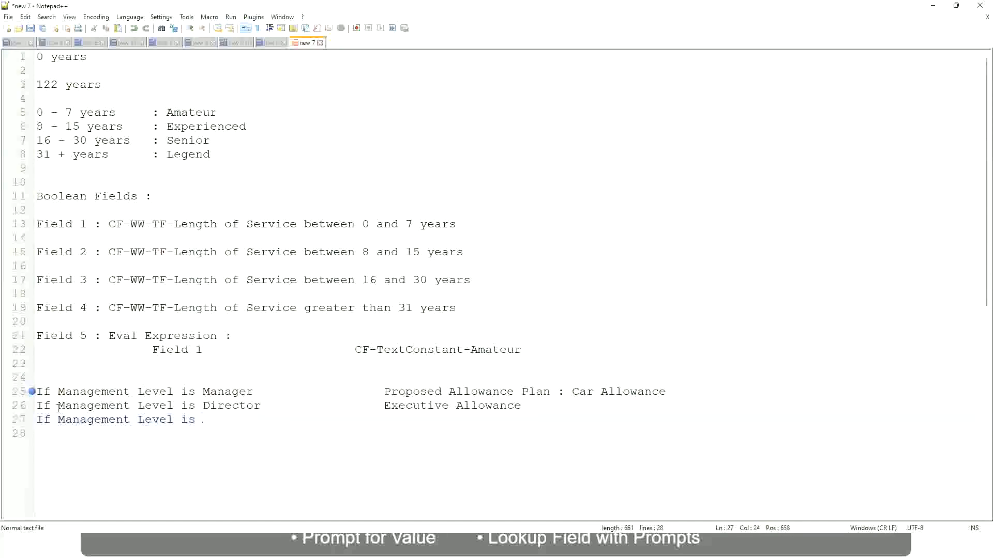
pyautogui.write('CEO')
pyautogui.press('Tab')
pyautogui.press('Tab')
pyautogui.write('CEO Allowance')
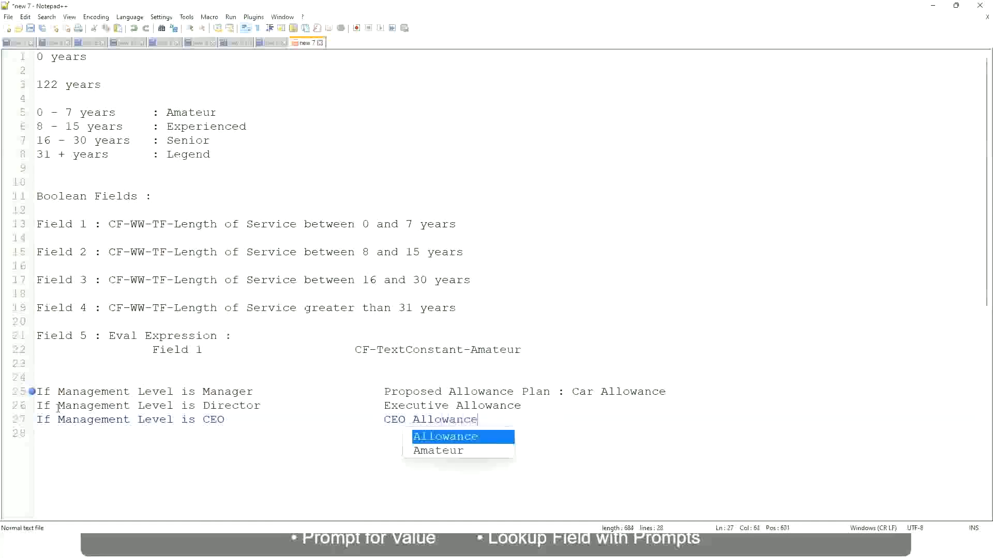
pyautogui.press('Escape')
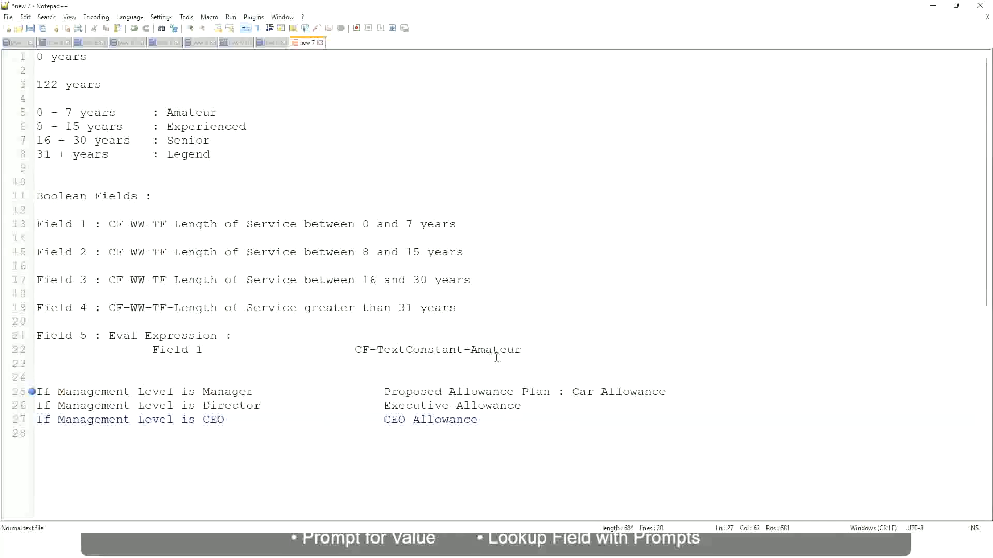
pyautogui.click(572, 391)
pyautogui.moveTo(572, 392); pyautogui.dragTo(667, 388)
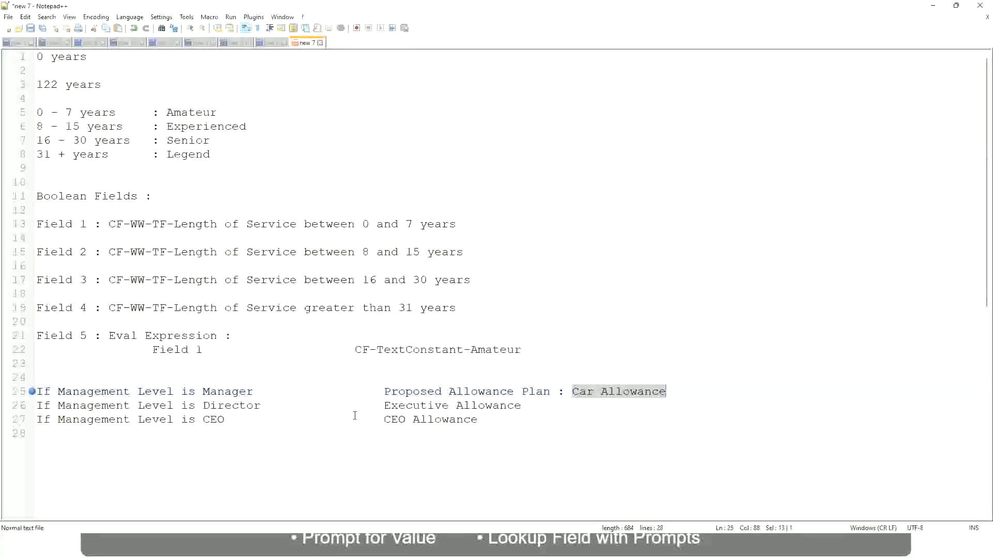
pyautogui.click(464, 392)
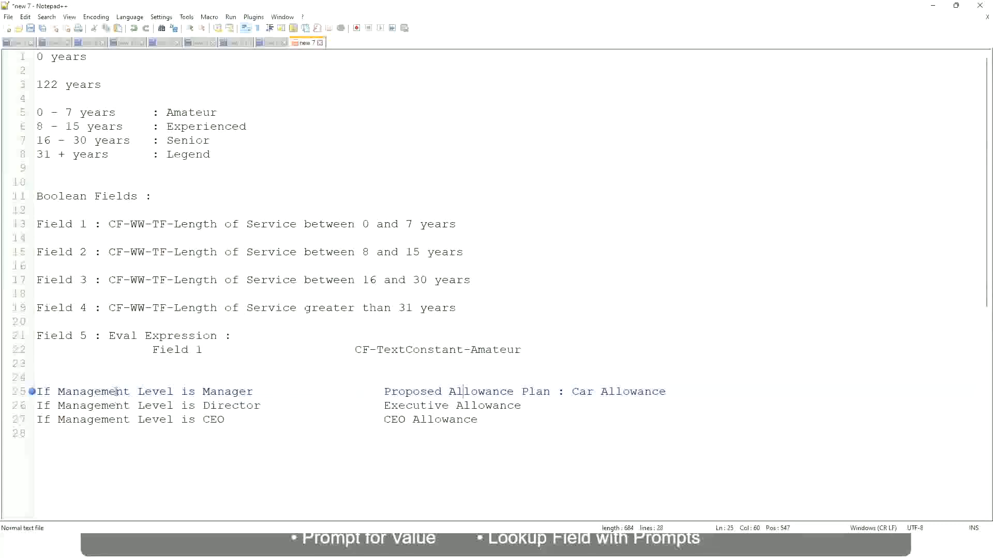
pyautogui.click(202, 392)
# - Replace the Manager rule's outcome "Proposed Allowance Plan : Car Allowance" with "First Line Manager"
pyautogui.moveTo(385, 391); pyautogui.dragTo(680, 388)
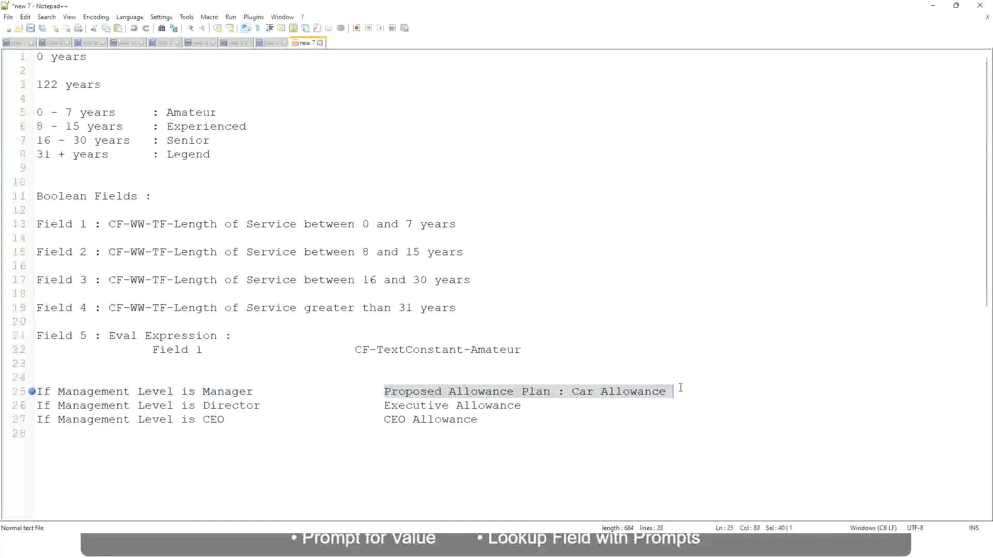
pyautogui.write('Managers')
pyautogui.press('BackSpace')
pyautogui.press('BackSpace')
pyautogui.press('BackSpace')
pyautogui.press('BackSpace')
pyautogui.press('BackSpace')
pyautogui.press('BackSpace')
pyautogui.press('BackSpace')
pyautogui.press('BackSpace')
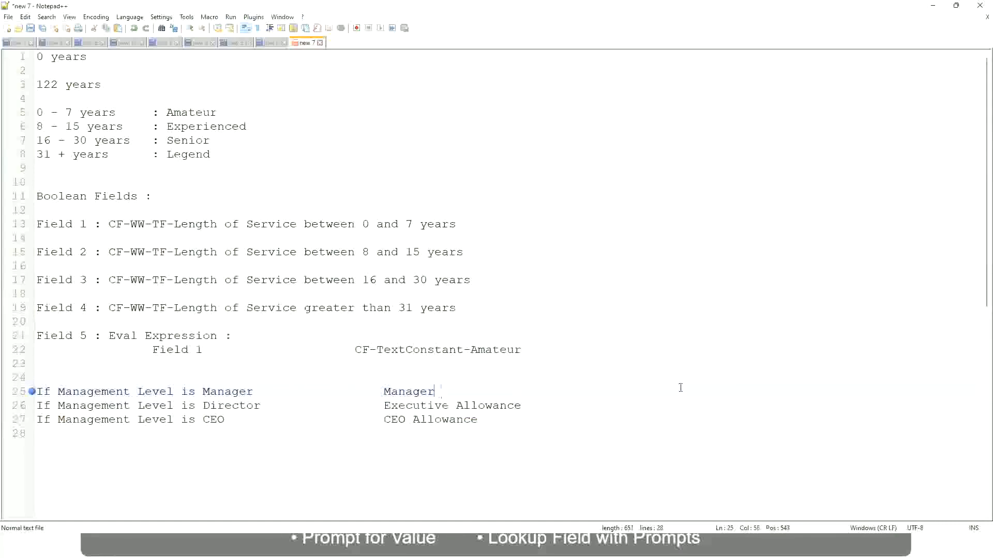
pyautogui.write('First Line Ma')
pyautogui.write('nager')
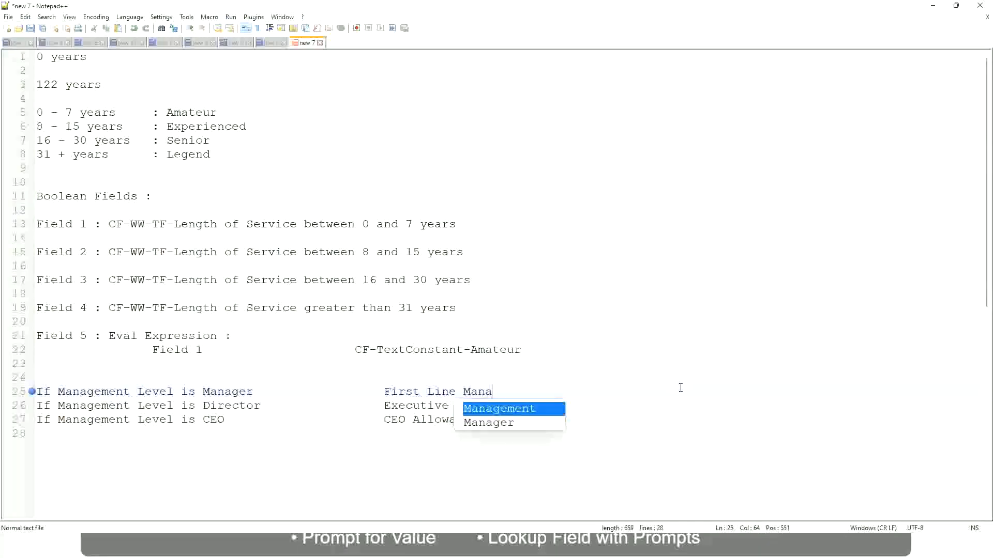
# - Insert "Name of the" in front of "First Line Manager" in the Manager rule's outcome
pyautogui.press('Left')
pyautogui.press('Left')
pyautogui.press('Left')
pyautogui.press('Left')
pyautogui.press('Left')
pyautogui.press('Left')
pyautogui.press('Left')
pyautogui.press('Left')
pyautogui.press('Left')
pyautogui.press('Left')
pyautogui.press('Left')
pyautogui.press('Left')
pyautogui.press('Left')
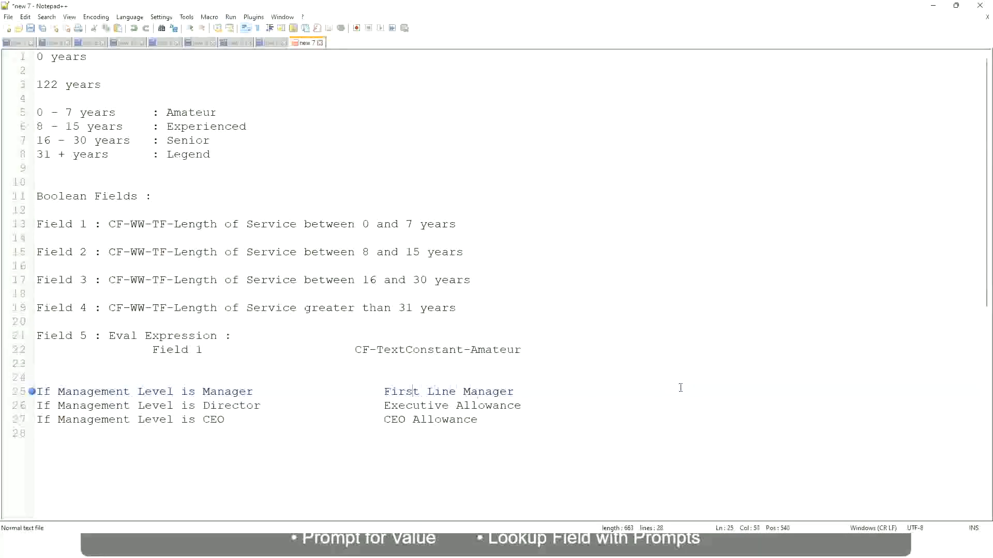
pyautogui.write('Name of the')
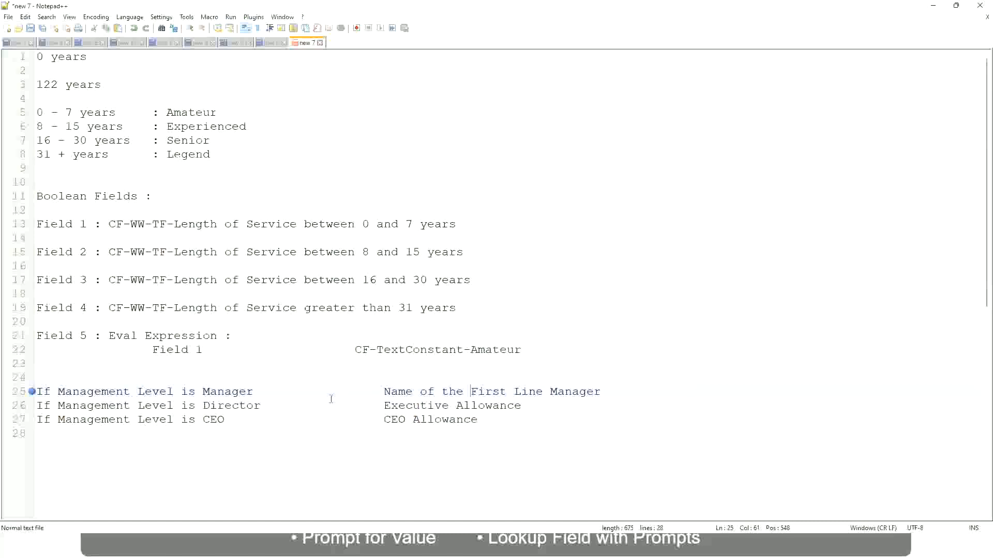
# - Replace the Director rule's outcome "Executive Allowance" with the opening words "Name of"
pyautogui.moveTo(385, 405); pyautogui.dragTo(521, 405)
pyautogui.write('Name')
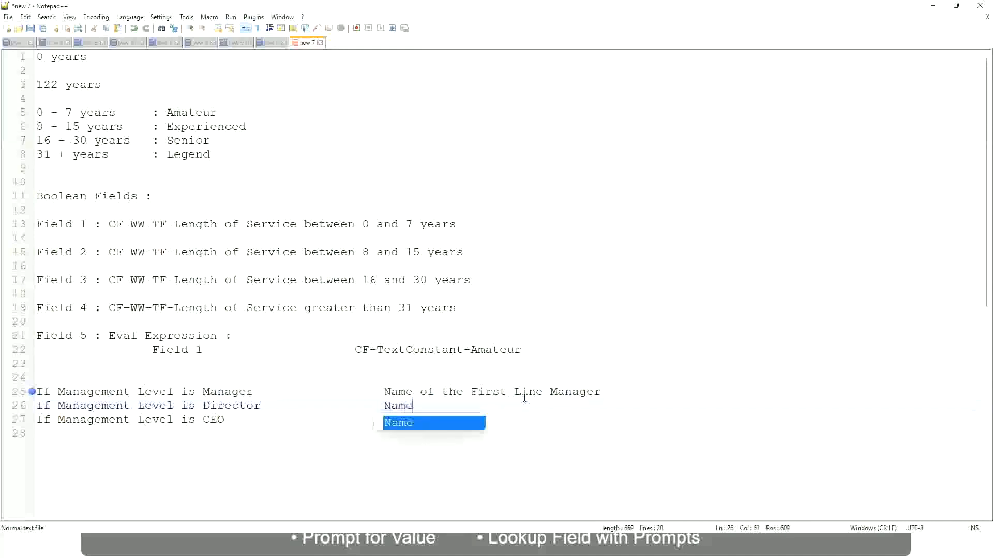
pyautogui.write(' of ')
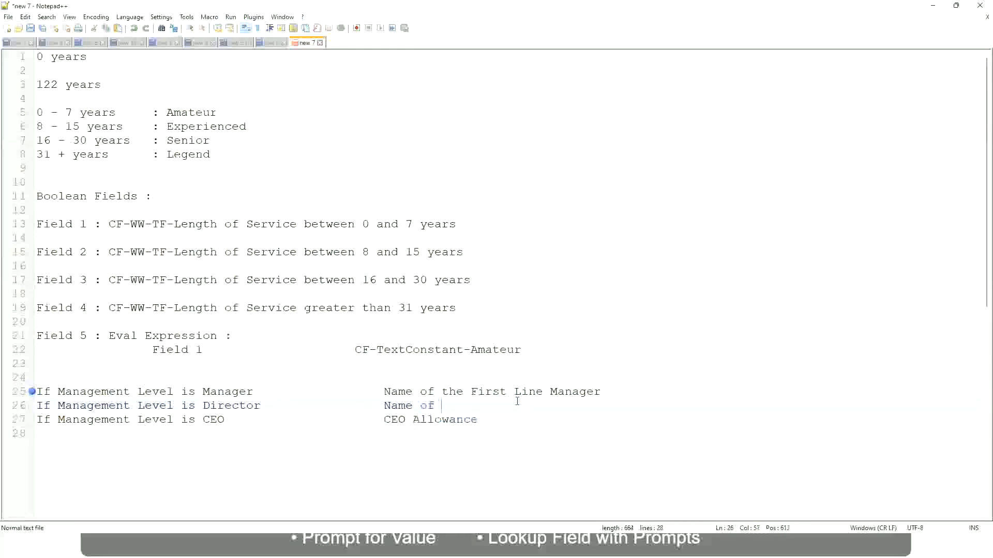
pyautogui.write('First')
pyautogui.press('BackSpace')
pyautogui.press('BackSpace')
pyautogui.press('BackSpace')
pyautogui.press('BackSpace')
pyautogui.press('BackSpace')
pyautogui.press('BackSpace')
# - Change "First" to "Second" in the Manager rule's outcome and complete the Director rule's outcome as "Name of Manager"
pyautogui.doubleClick(486, 393)
pyautogui.write('Second')
pyautogui.press('BackSpace')
pyautogui.write('Manager')
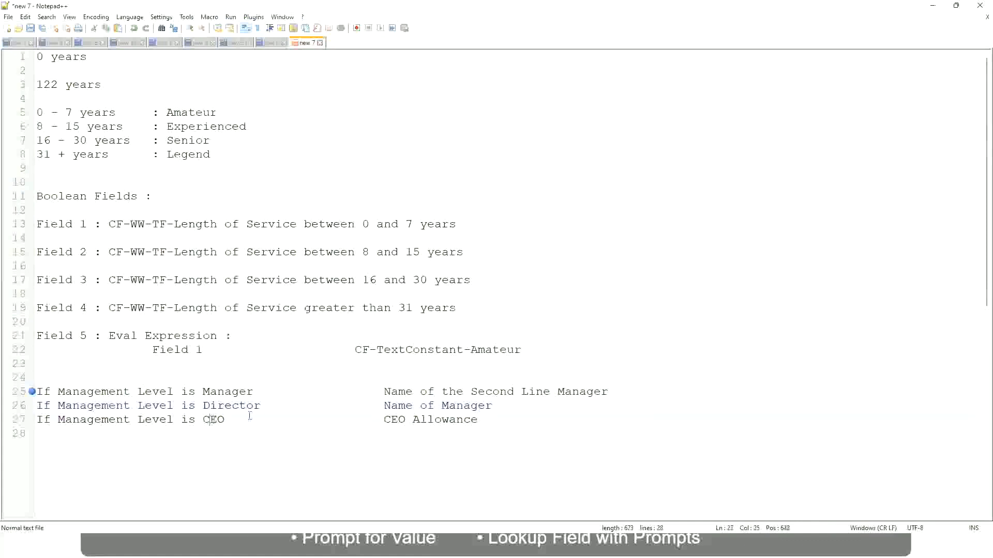
# - Replace the CEO rule's outcome with "name of CEO/Himself/Herself" and remove the bookmark from the Manager rule line
pyautogui.moveTo(383, 420); pyautogui.dragTo(491, 420)
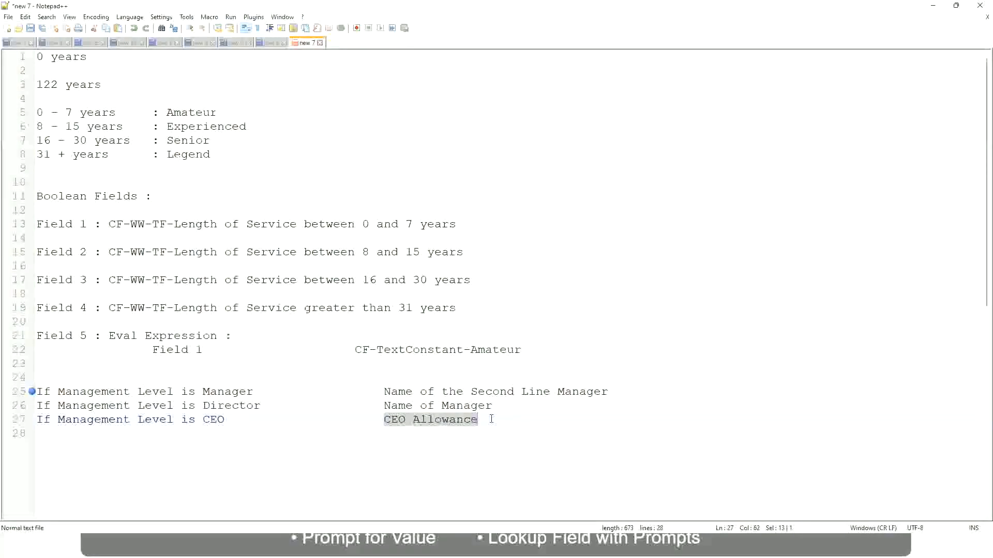
pyautogui.write('name of CEO ')
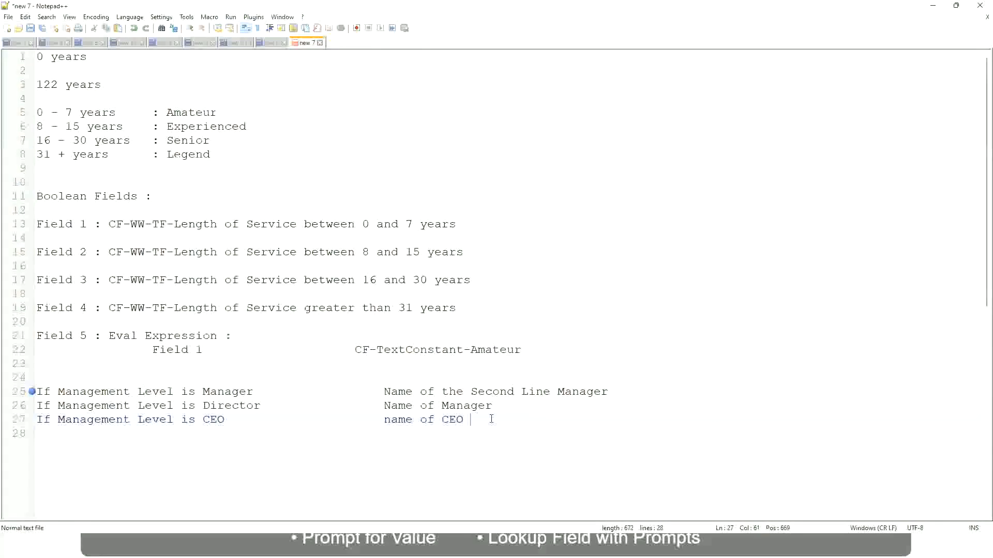
pyautogui.write('/Himself/Herself')
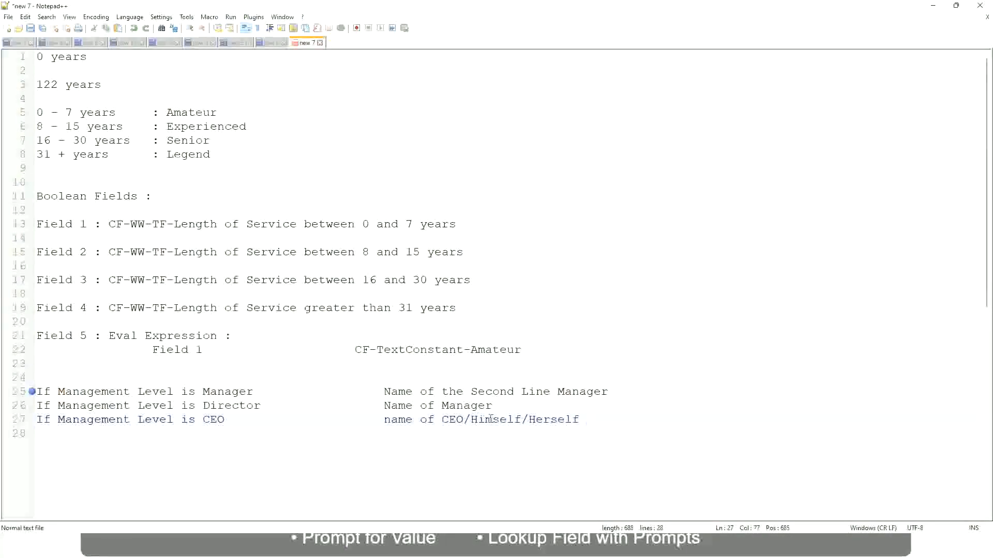
pyautogui.click(356, 421)
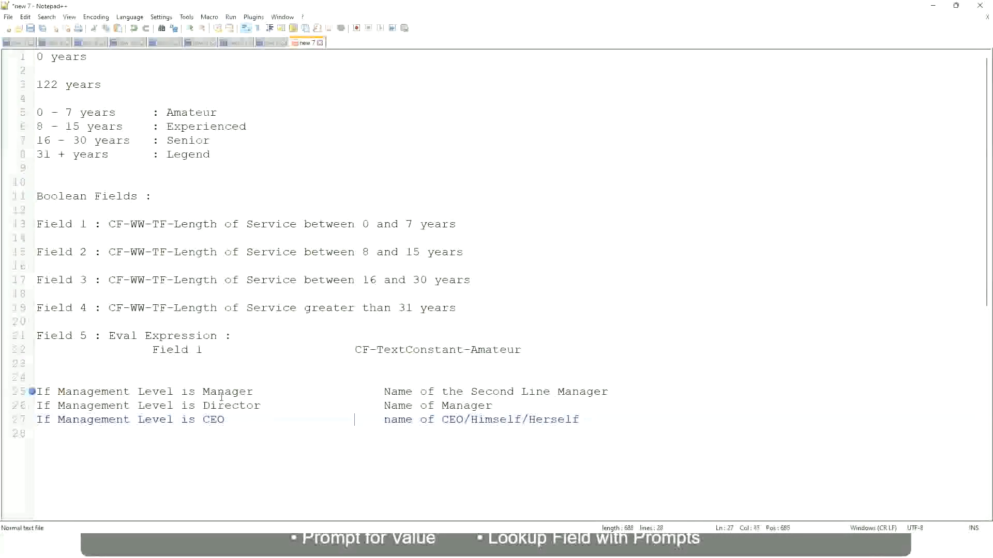
pyautogui.click(31, 394)
# - Review each management-level rule together with its outcome, especially the second line manager outcome for the Manager level
pyautogui.click(151, 393)
pyautogui.click(231, 393)
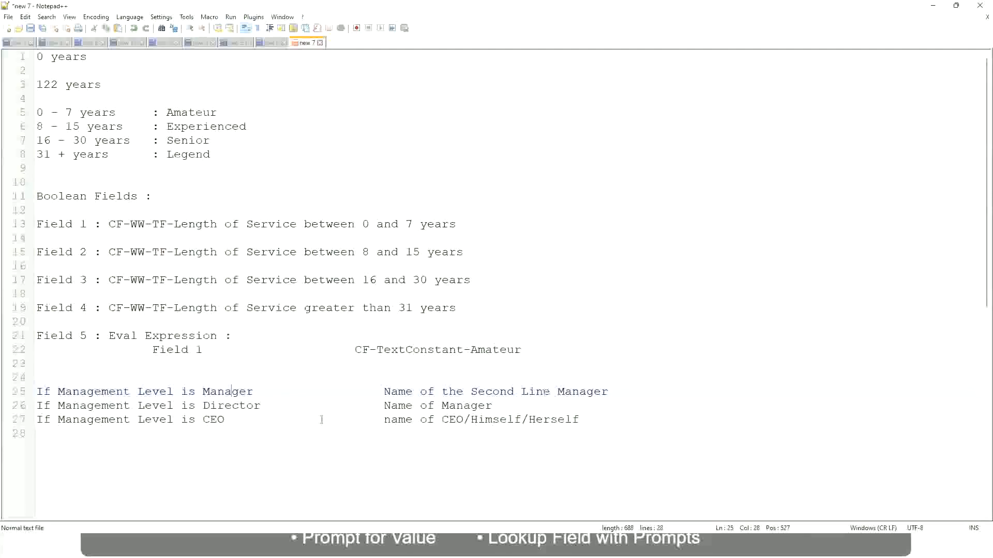
pyautogui.click(245, 405)
pyautogui.click(492, 405)
pyautogui.click(222, 406)
pyautogui.click(215, 422)
pyautogui.click(464, 422)
pyautogui.click(581, 420)
pyautogui.moveTo(587, 419); pyautogui.dragTo(17, 395)
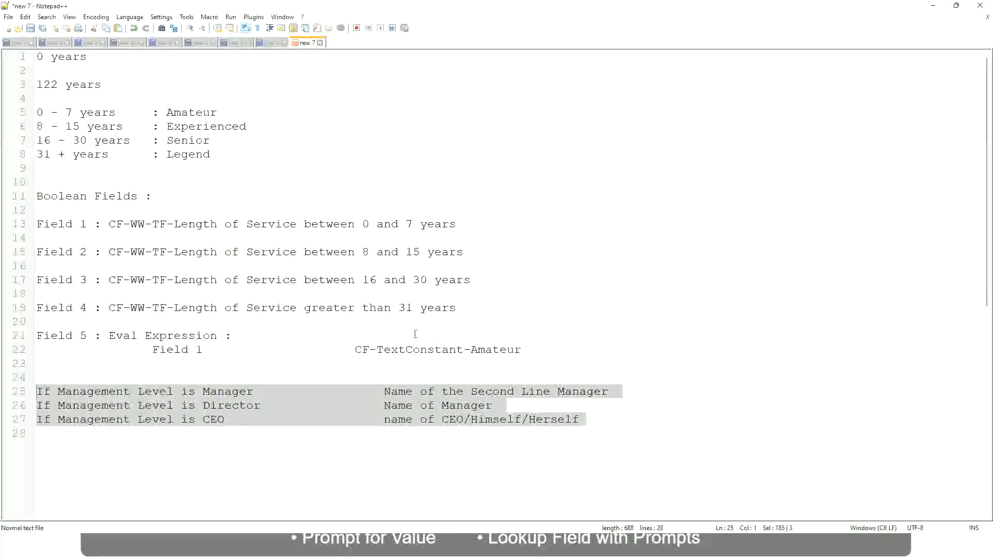
pyautogui.click(419, 394)
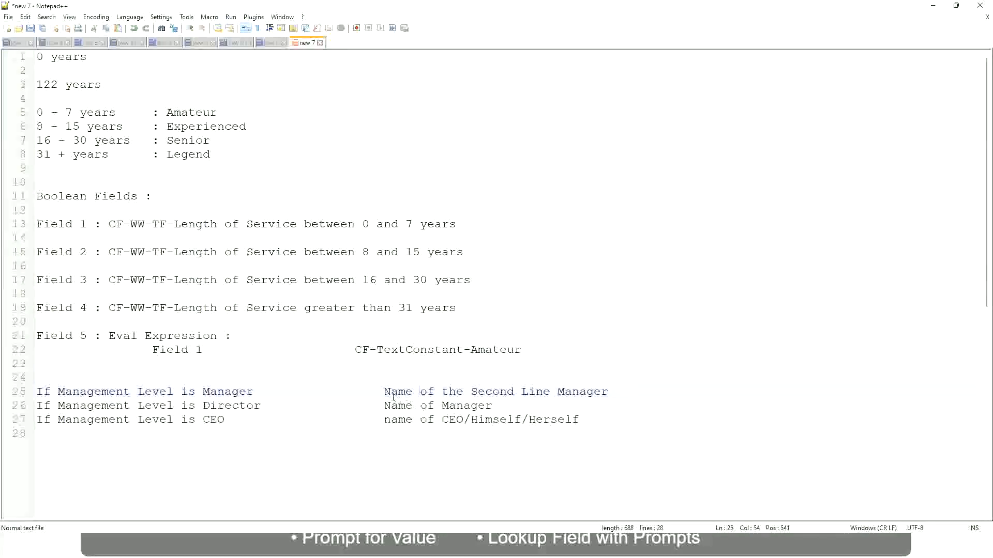
pyautogui.moveTo(384, 391); pyautogui.dragTo(609, 392)
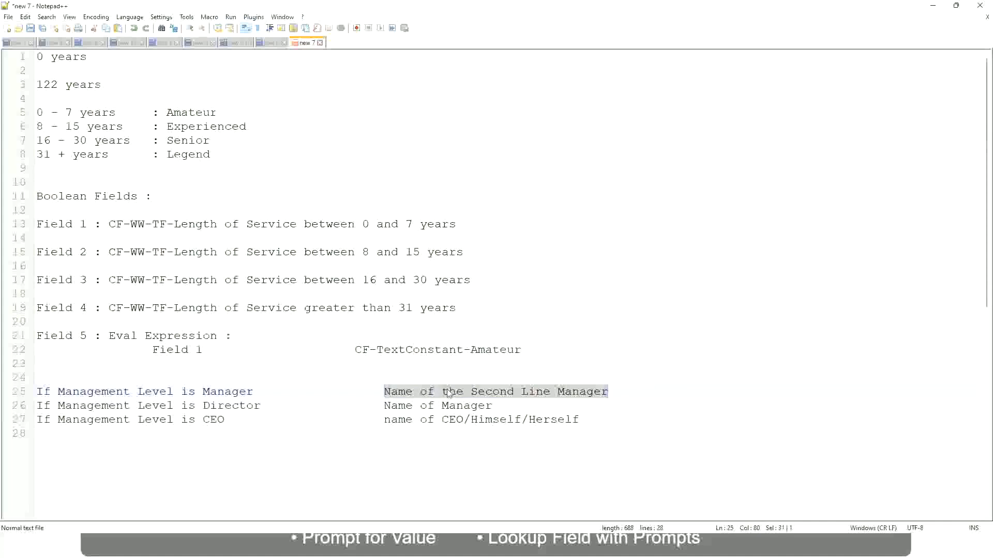
pyautogui.click(464, 397)
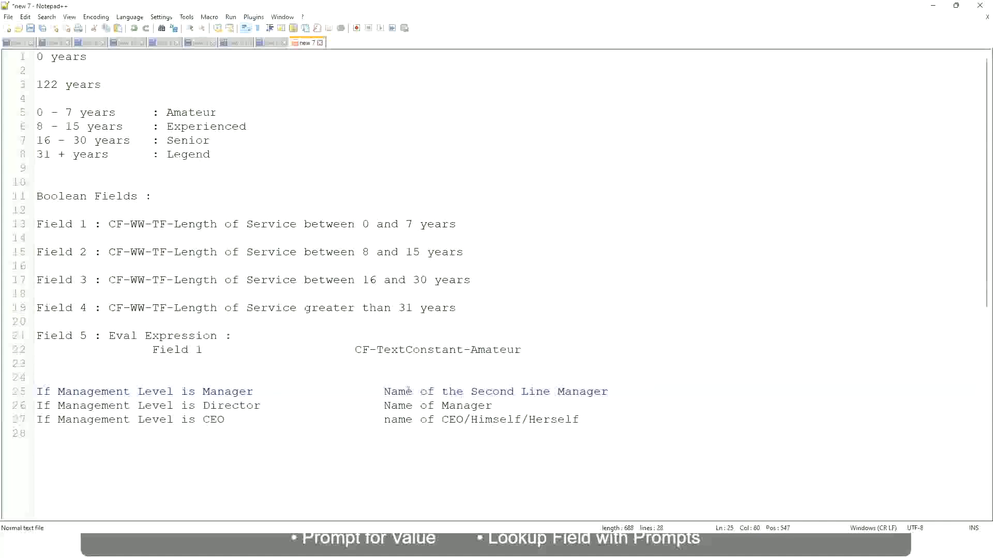
pyautogui.moveTo(384, 392); pyautogui.dragTo(610, 390)
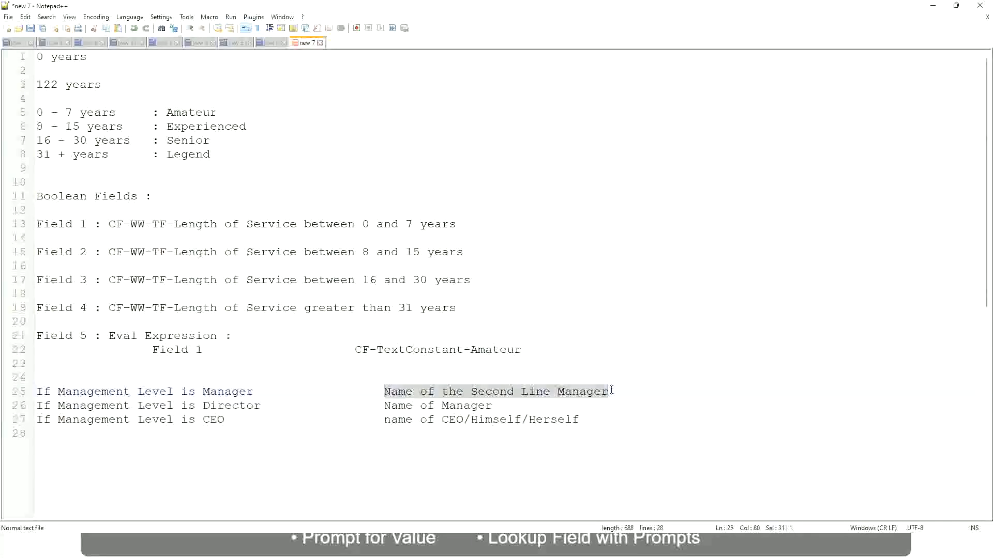
pyautogui.click(509, 395)
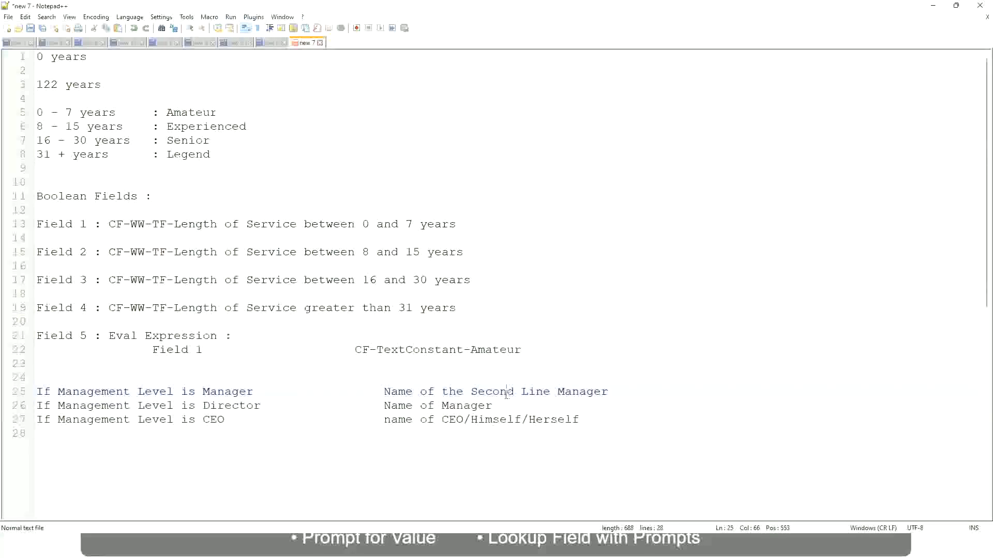
pyautogui.click(259, 392)
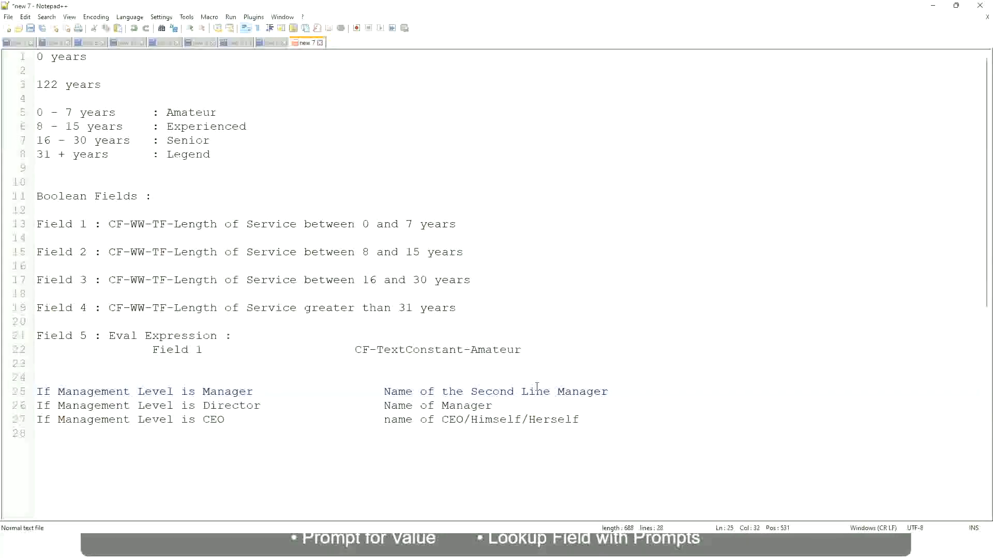
pyautogui.click(509, 390)
pyautogui.moveTo(543, 391); pyautogui.dragTo(550, 391)
pyautogui.click(624, 388)
pyautogui.click(585, 385)
# - Compare the experience band labels Amateur, Experienced, Senior and Legend with the outcomes of the management-level rules
pyautogui.doubleClick(191, 113)
pyautogui.doubleClick(201, 127)
pyautogui.doubleClick(190, 140)
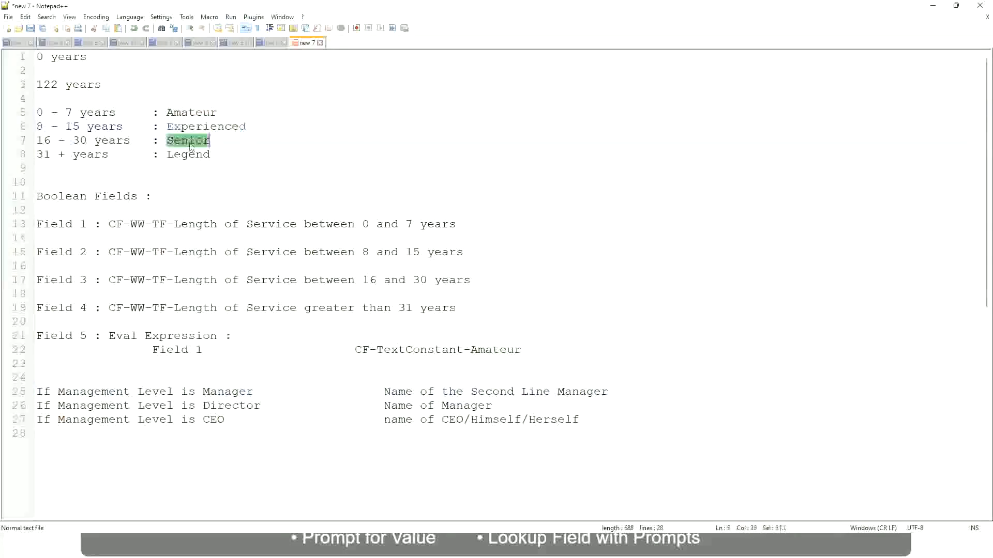
pyautogui.click(188, 154)
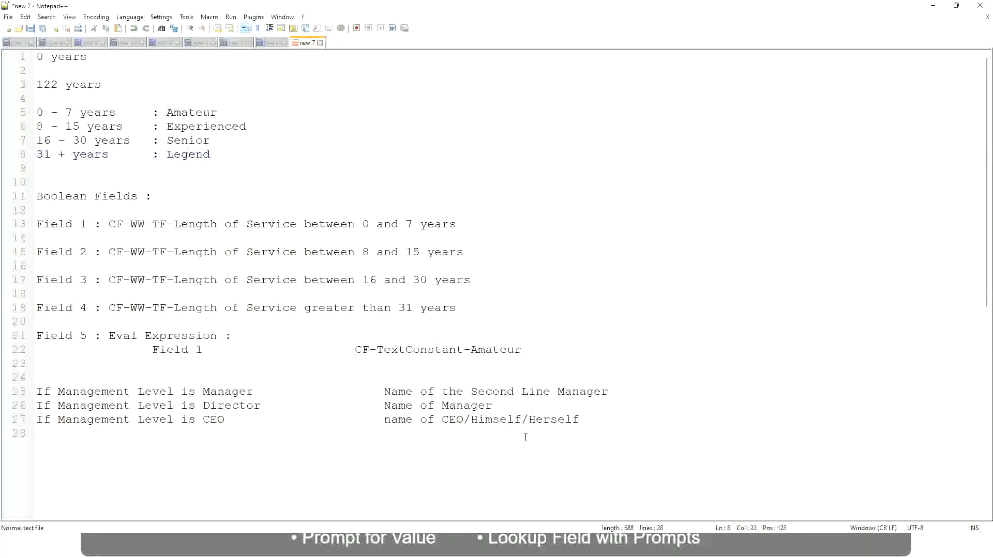
pyautogui.click(507, 420)
pyautogui.click(465, 405)
pyautogui.click(477, 393)
pyautogui.click(269, 413)
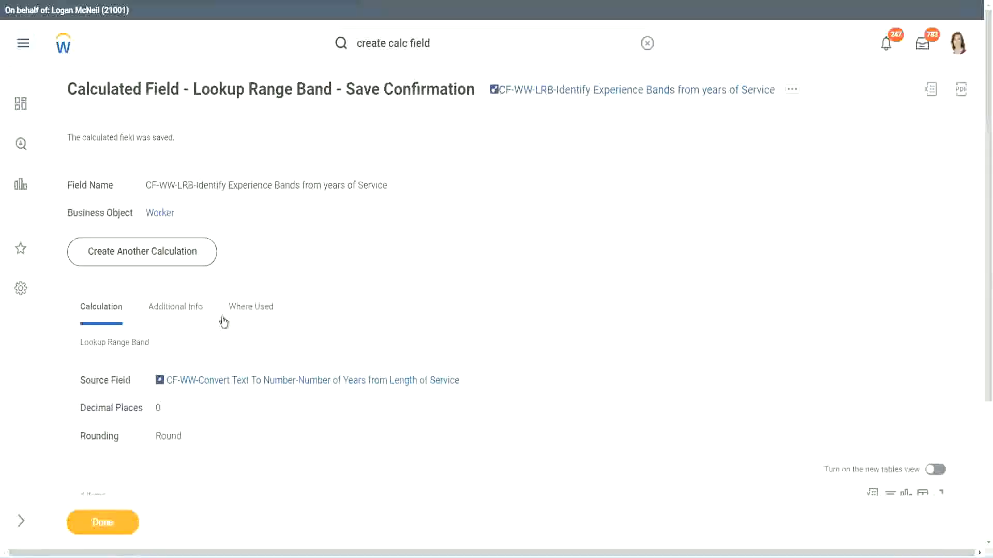
# - Switch to Workday, copy the name of the saved Lookup Range Band calculated field and finish its save confirmation
pyautogui.scroll(-3, 368, 176)
pyautogui.scroll(3, 386, 198)
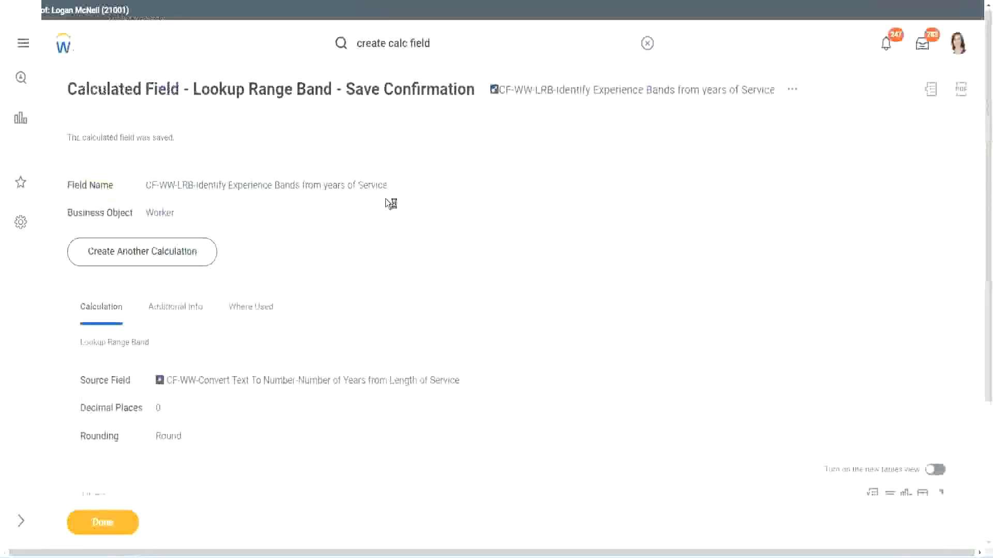
pyautogui.rightClick(581, 97)
pyautogui.click(615, 155)
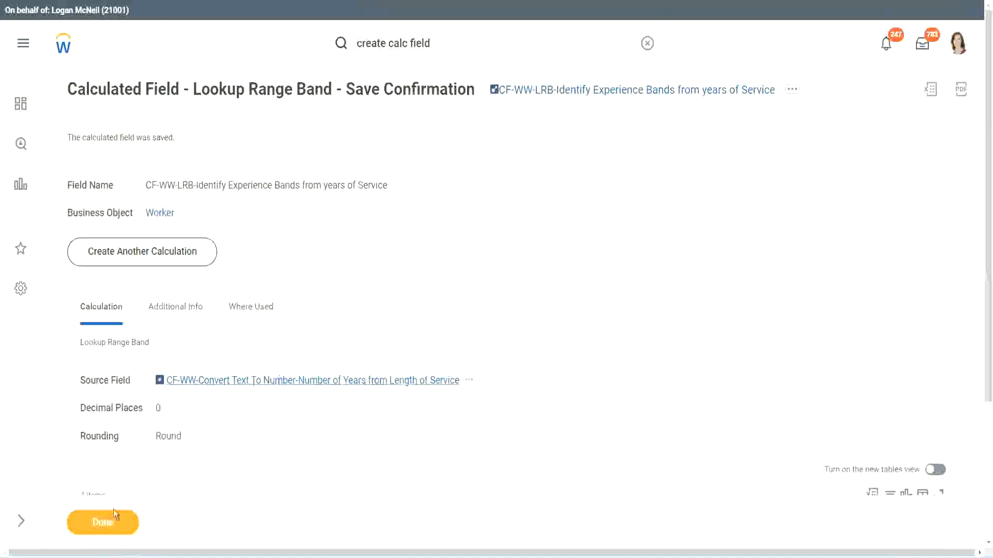
pyautogui.click(96, 526)
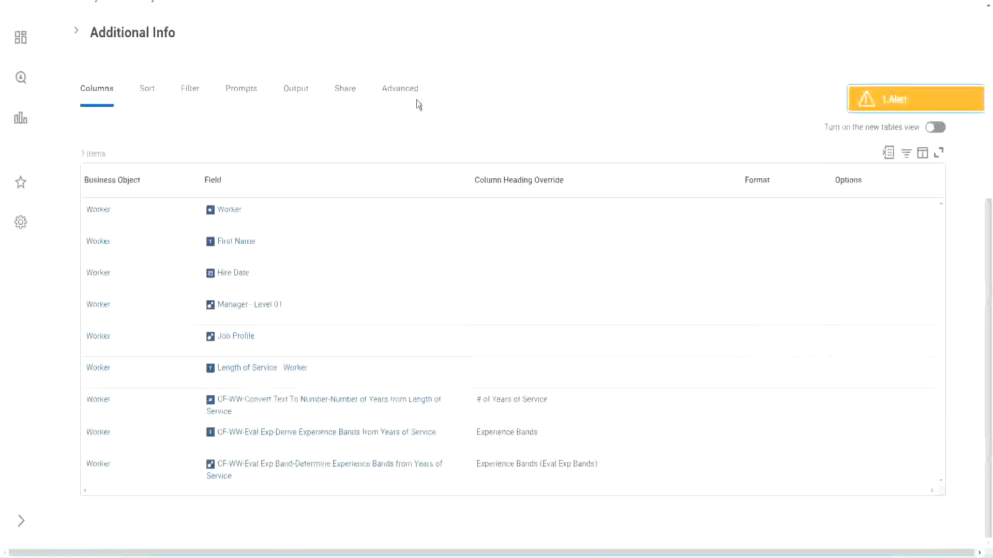
# - Open the WW Employee Details custom report for editing
pyautogui.scroll(5, 429, 125)
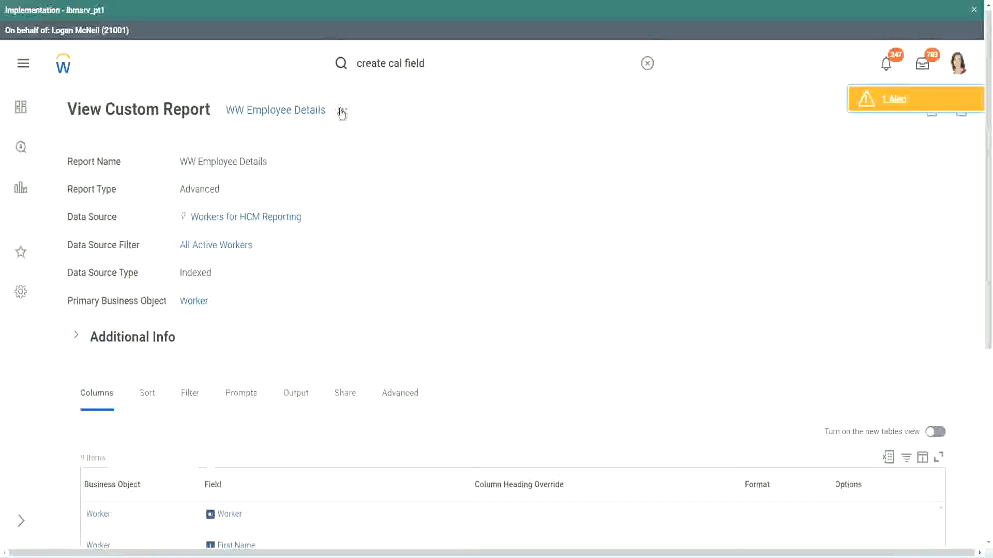
pyautogui.click(342, 111)
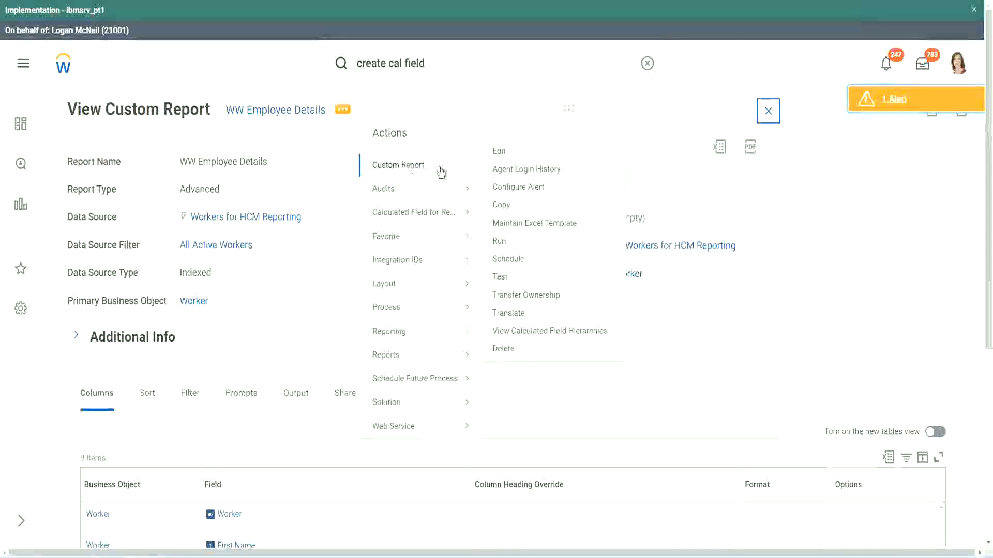
pyautogui.click(505, 152)
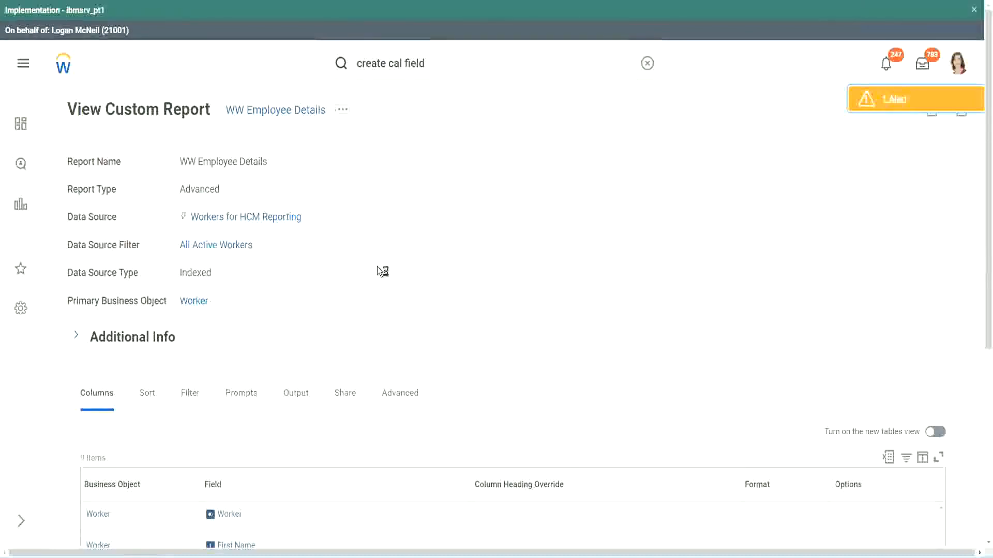
# - Add a column after the last one for the Worker field "CF-WW-LRB-Identify Experience Bands from years of Service"
pyautogui.scroll(-5, 377, 268)
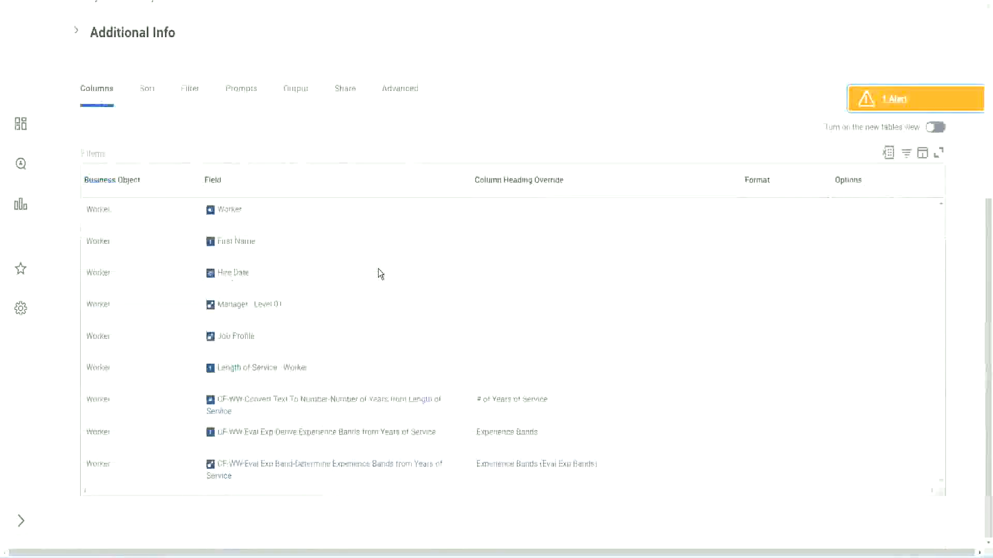
pyautogui.scroll(-8, 372, 288)
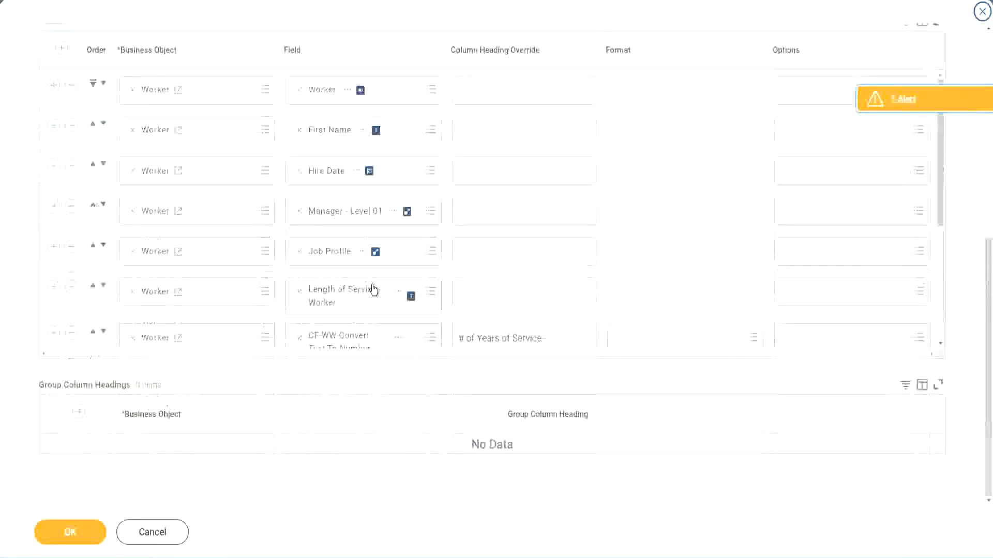
pyautogui.scroll(-4, 228, 300)
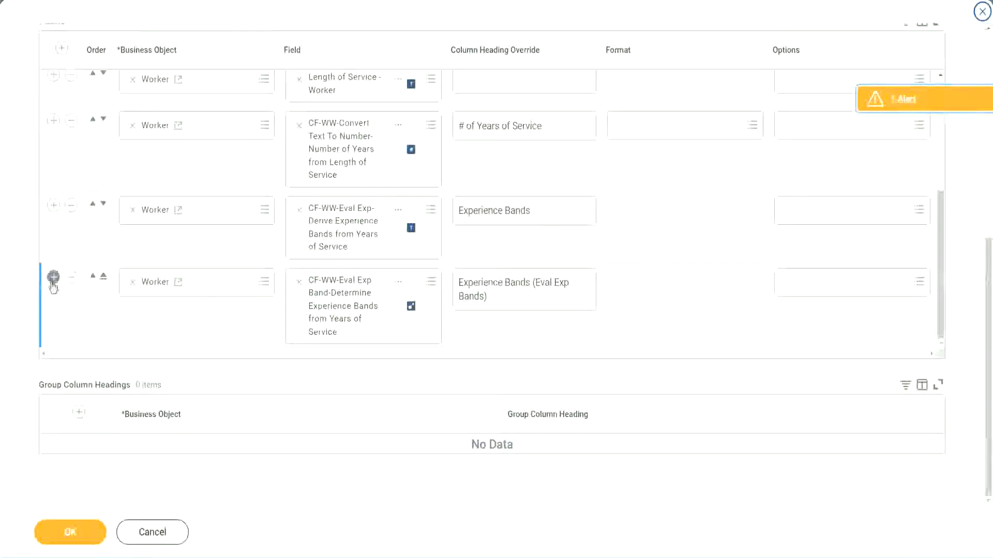
pyautogui.click(54, 277)
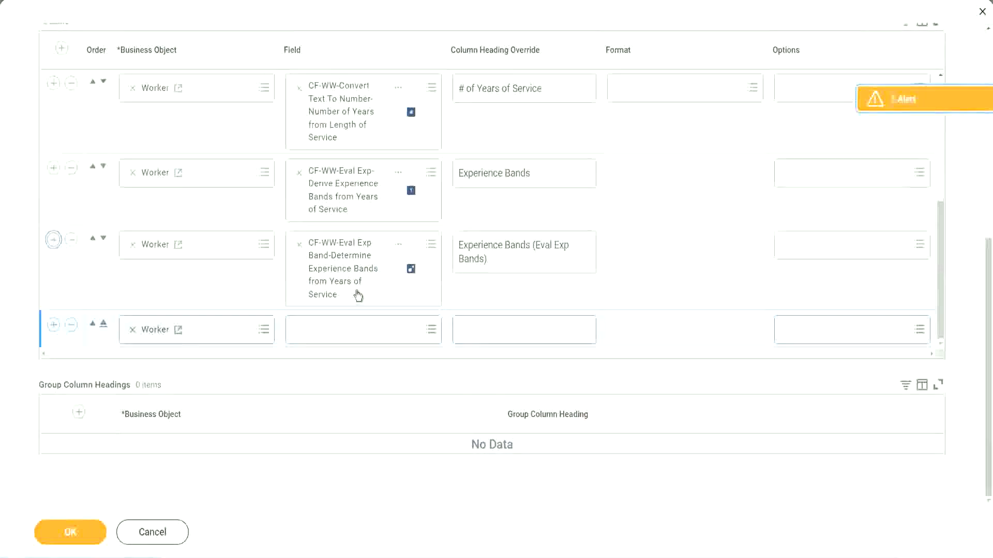
pyautogui.click(337, 330)
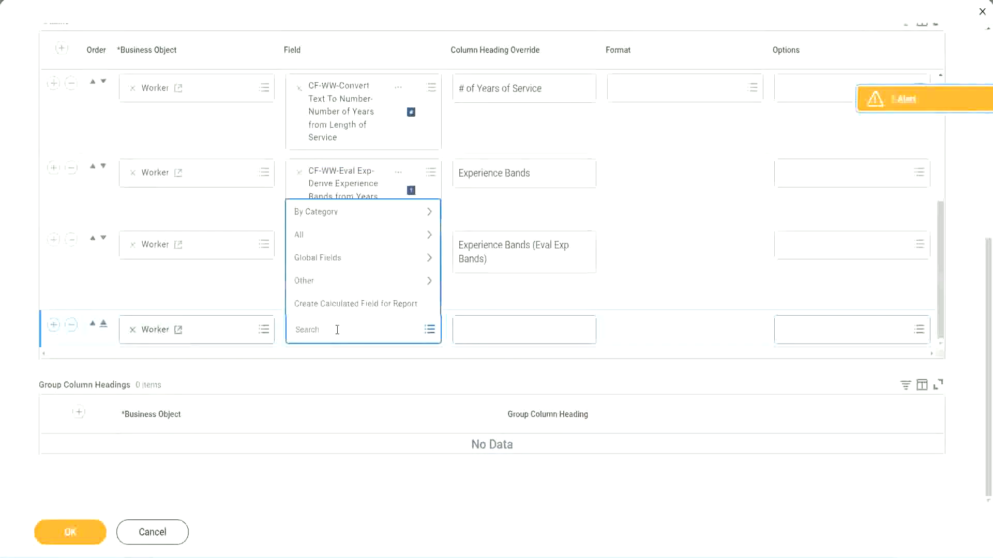
pyautogui.write('Experience Bands from years of Service')
pyautogui.press('Return')
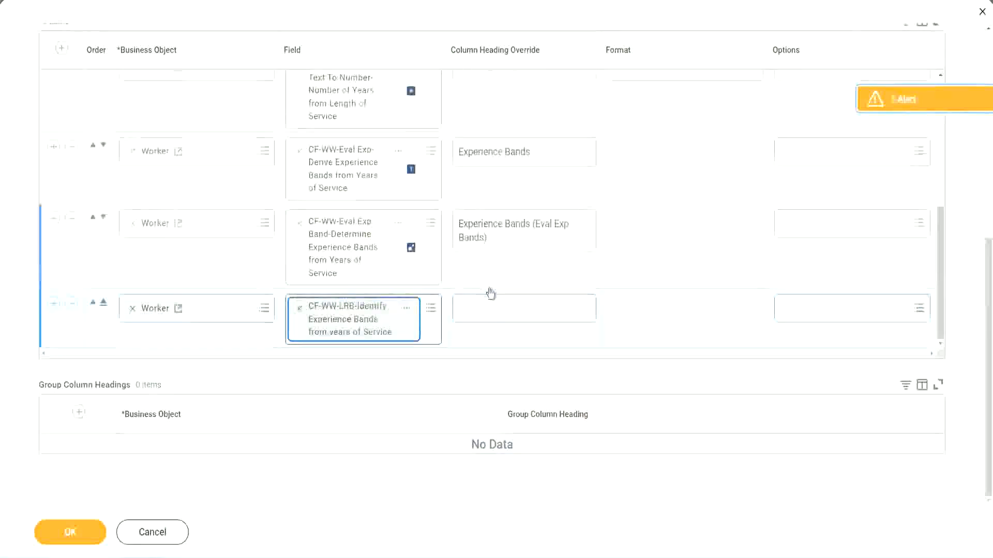
# - Override the column heading of the CF-WW-LRB-Identify Experience Bands from years of Service field with "Experience Bands (LRB)"
pyautogui.click(495, 303)
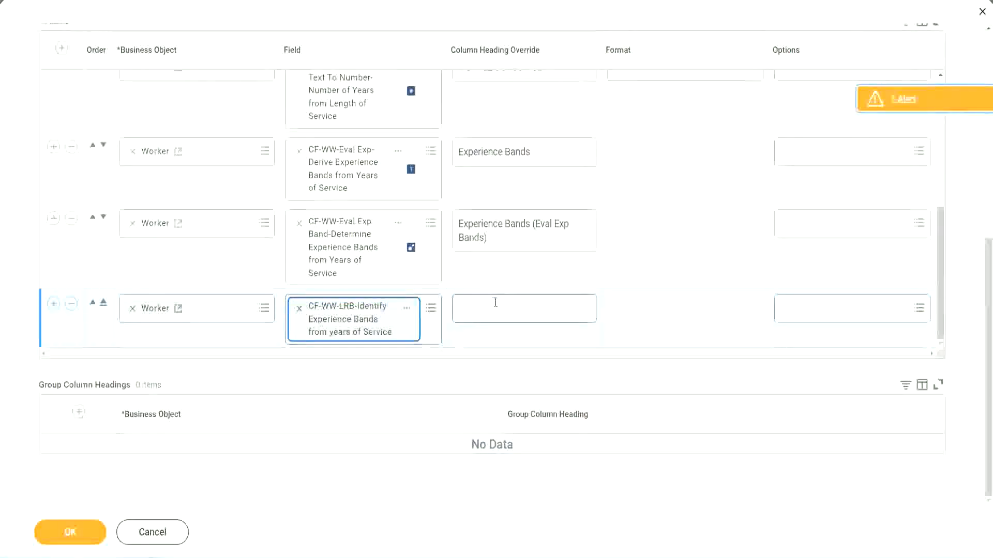
pyautogui.write('Ex')
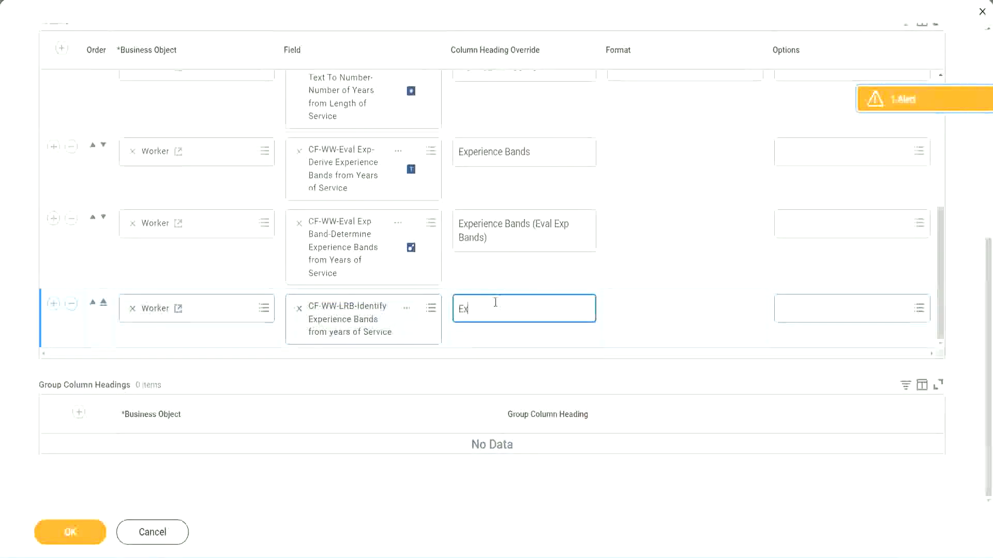
pyautogui.write('perienc')
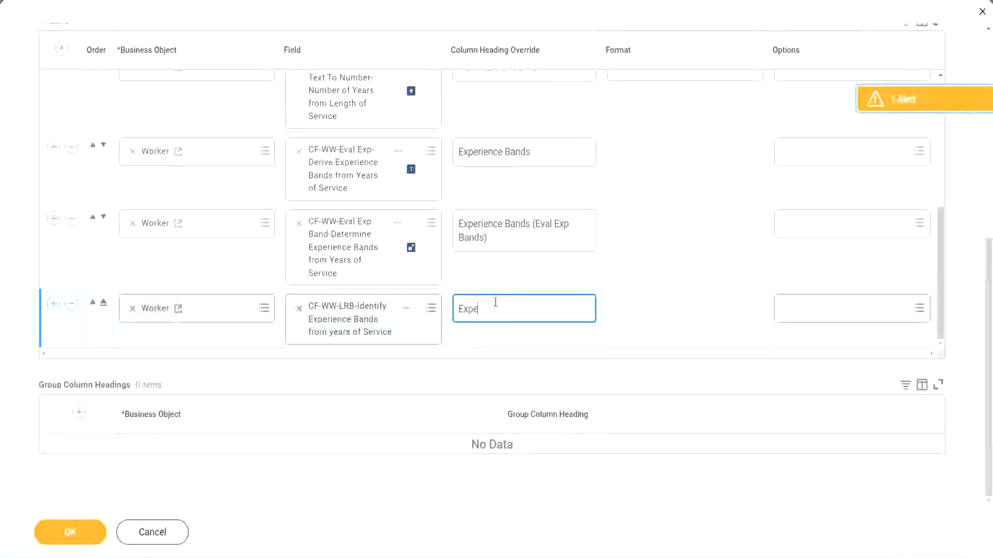
pyautogui.press('BackSpace')
pyautogui.press('BackSpace')
pyautogui.press('BackSpace')
pyautogui.press('BackSpace')
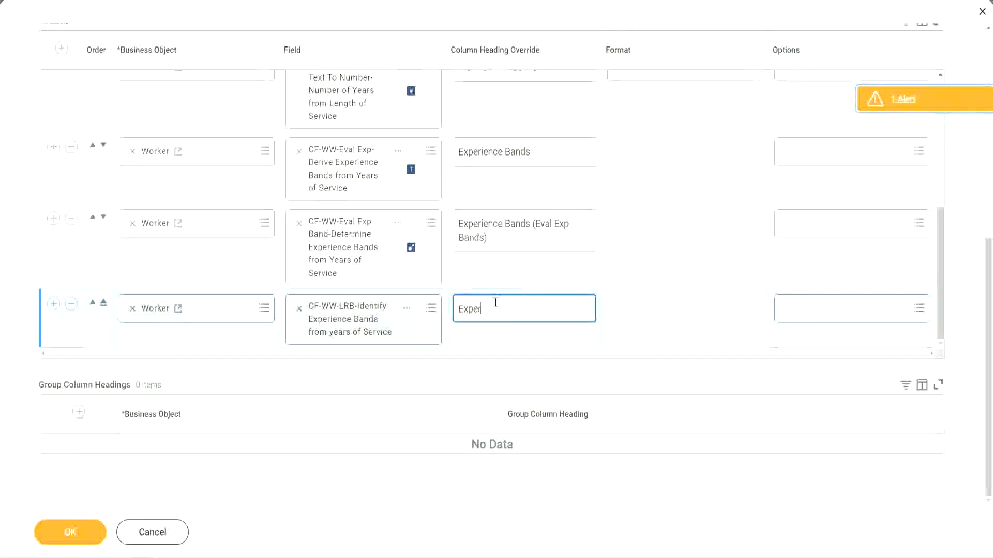
pyautogui.write('ience Bands (LRB)')
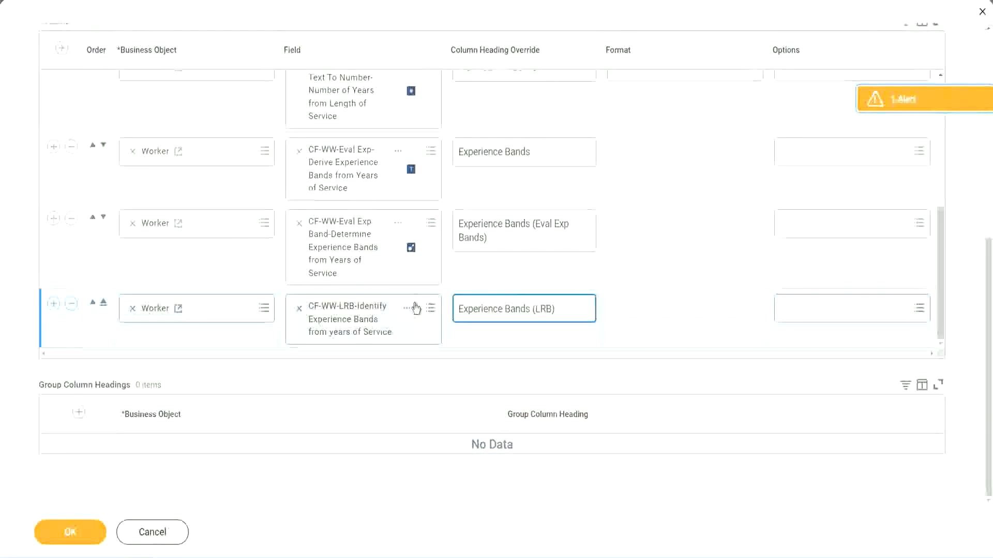
# - Save the report changes and run WW Employee Details with the worker type, employee type and contingent worker type prompts left blank
pyautogui.click(87, 540)
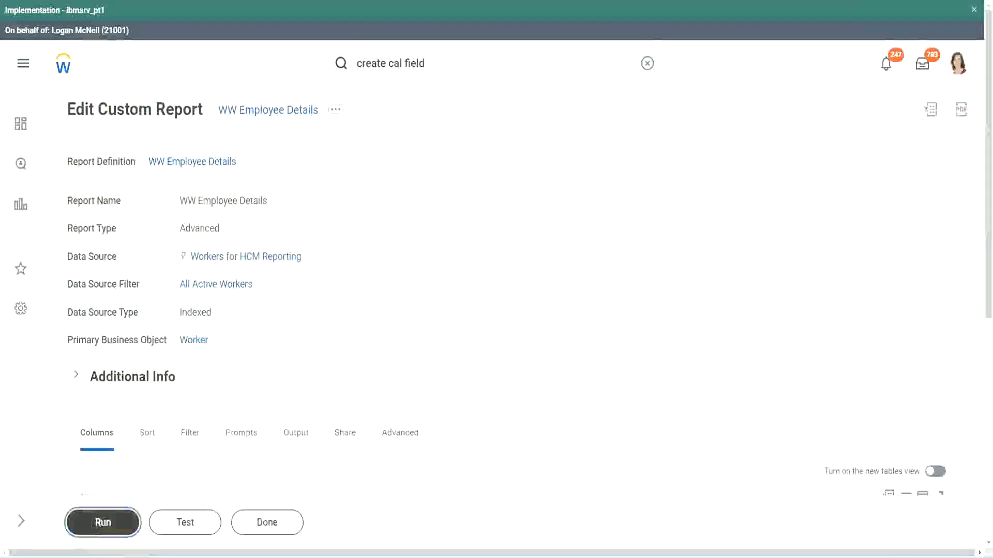
pyautogui.click(97, 527)
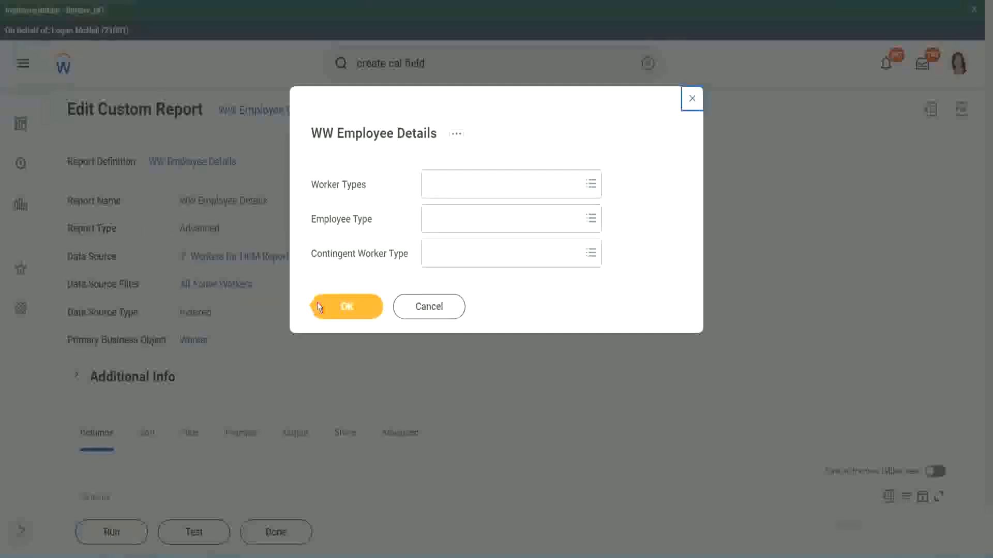
pyautogui.click(352, 309)
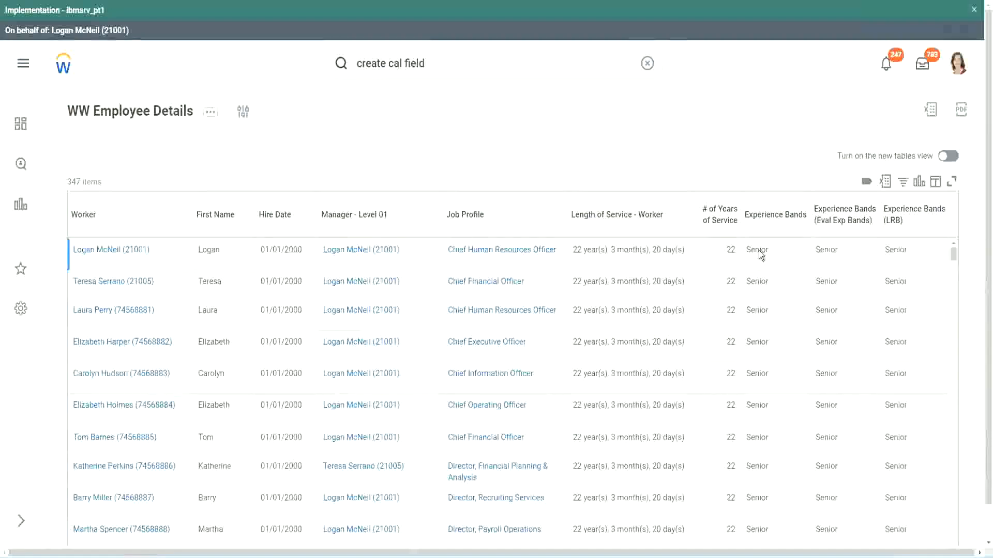
# - Compare the Experience Bands, Experience Bands (Eval Exp Bands) and Experience Bands (LRB) columns against the years of service across the workers
pyautogui.doubleClick(759, 251)
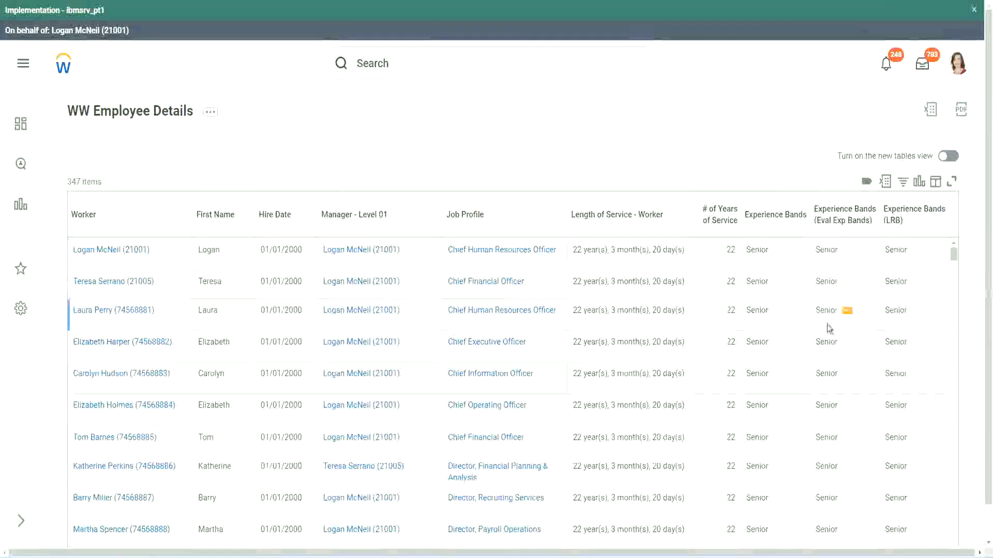
pyautogui.scroll(-10, 826, 325)
pyautogui.scroll(-3, 822, 354)
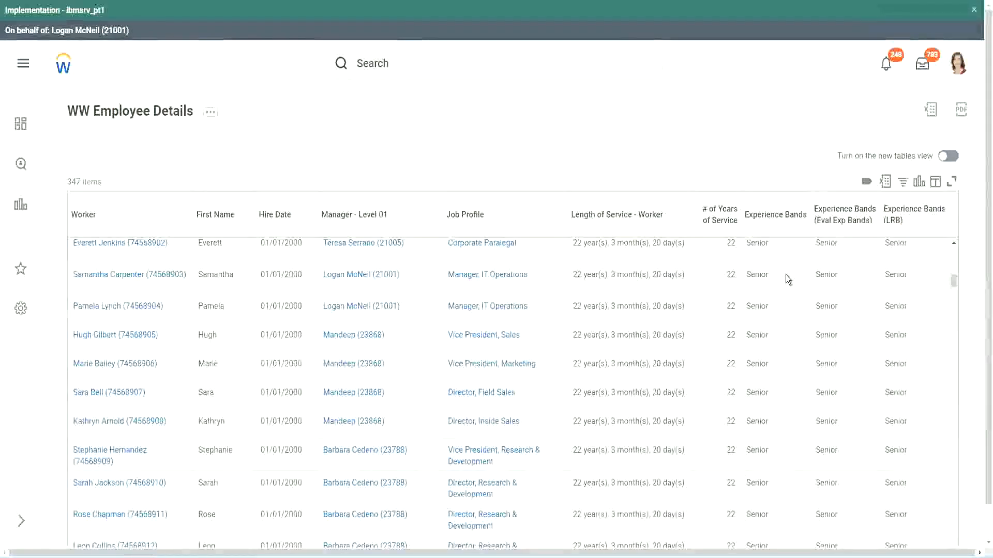
pyautogui.scroll(-3, 778, 421)
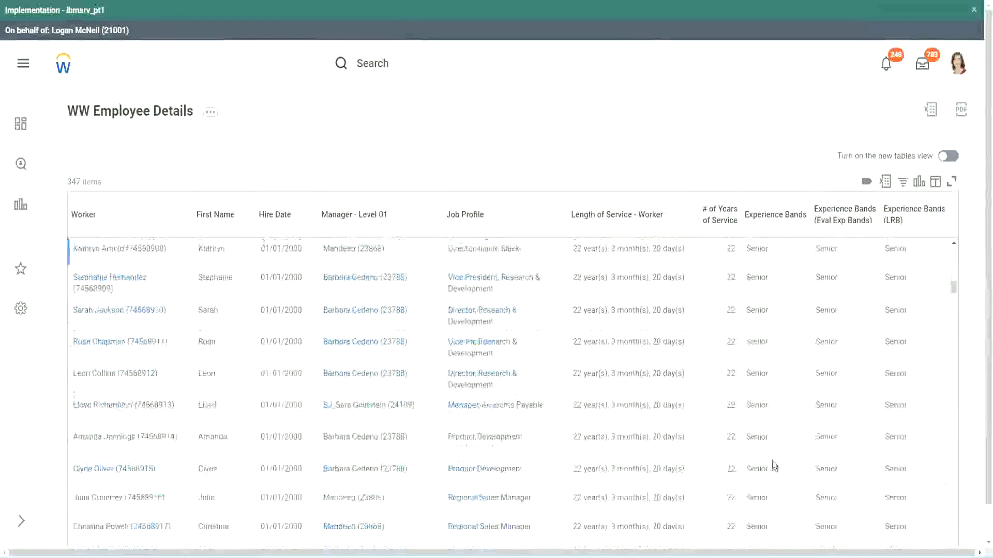
pyautogui.scroll(-1, 776, 367)
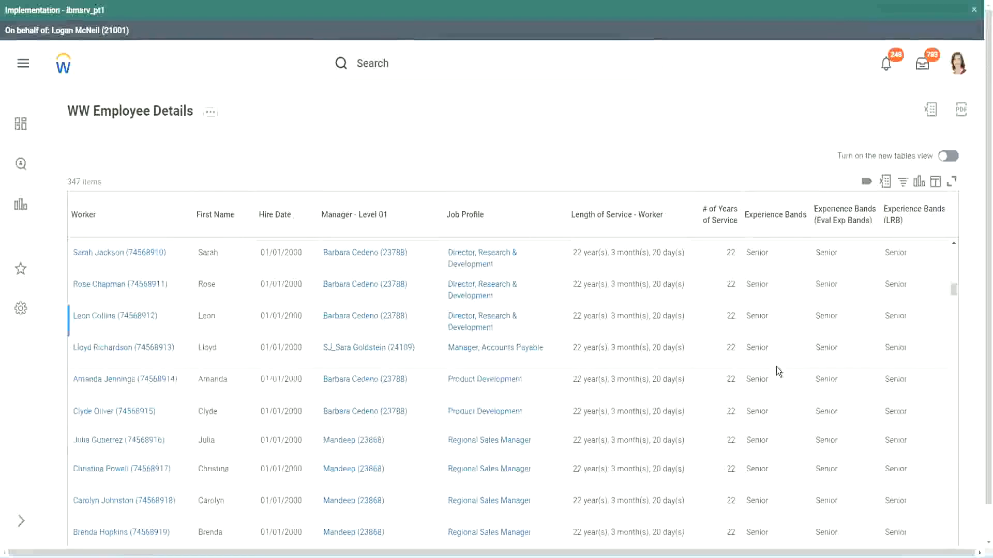